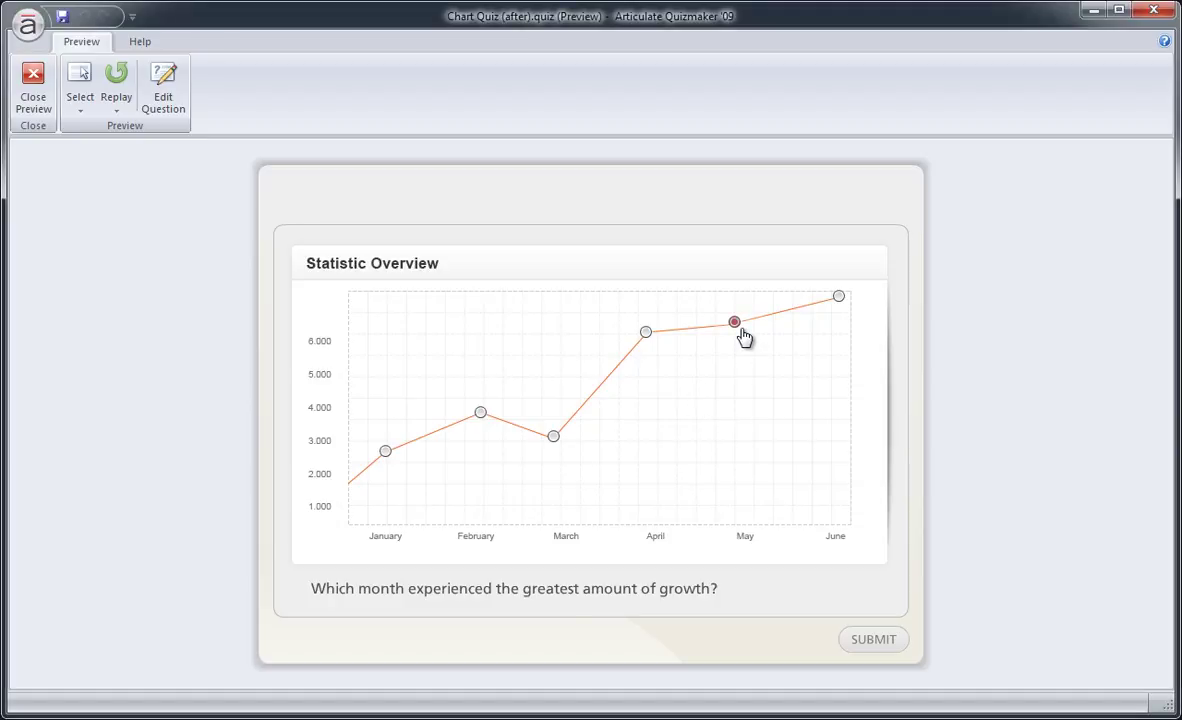
Answer the previewed chart question with the April data point and submit it.
{"action": "left_click", "coordinate": [646, 333]}
{"action": "left_click", "coordinate": [856, 647]}
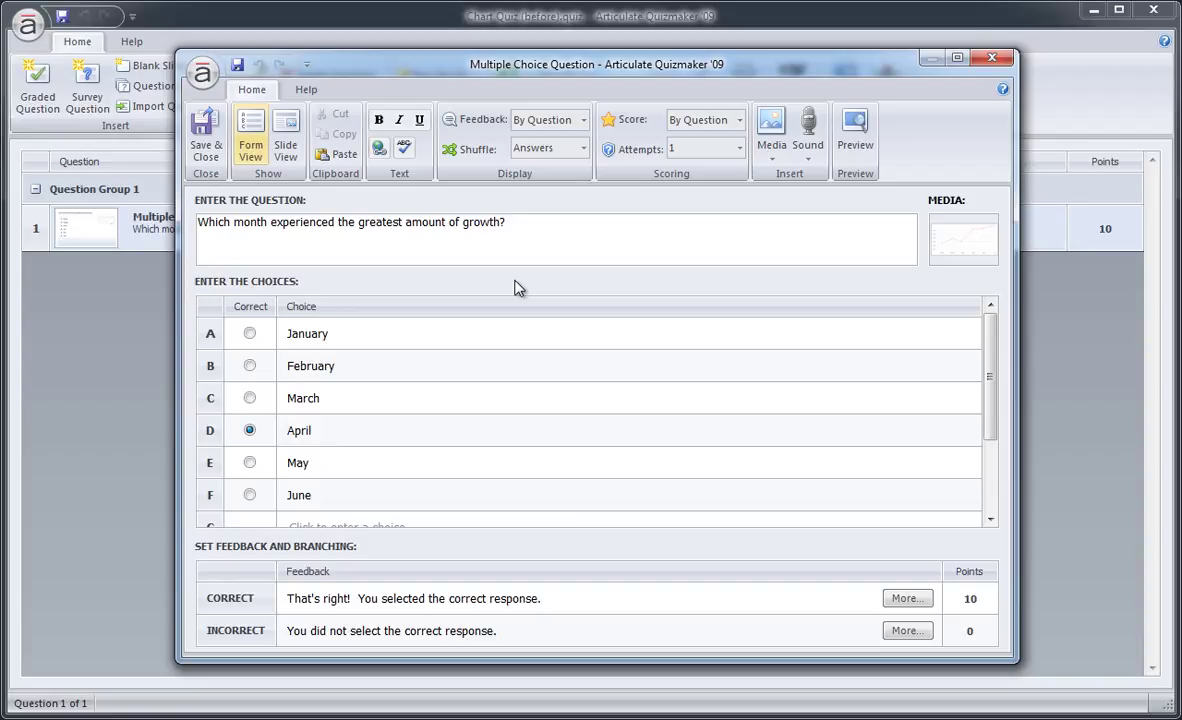
Examine the question text, the answer choices and the correct and incorrect feedback in the question form.
{"action": "left_click_drag", "start_coordinate": [506, 222], "coordinate": [195, 250]}
{"action": "left_click", "coordinate": [330, 336]}
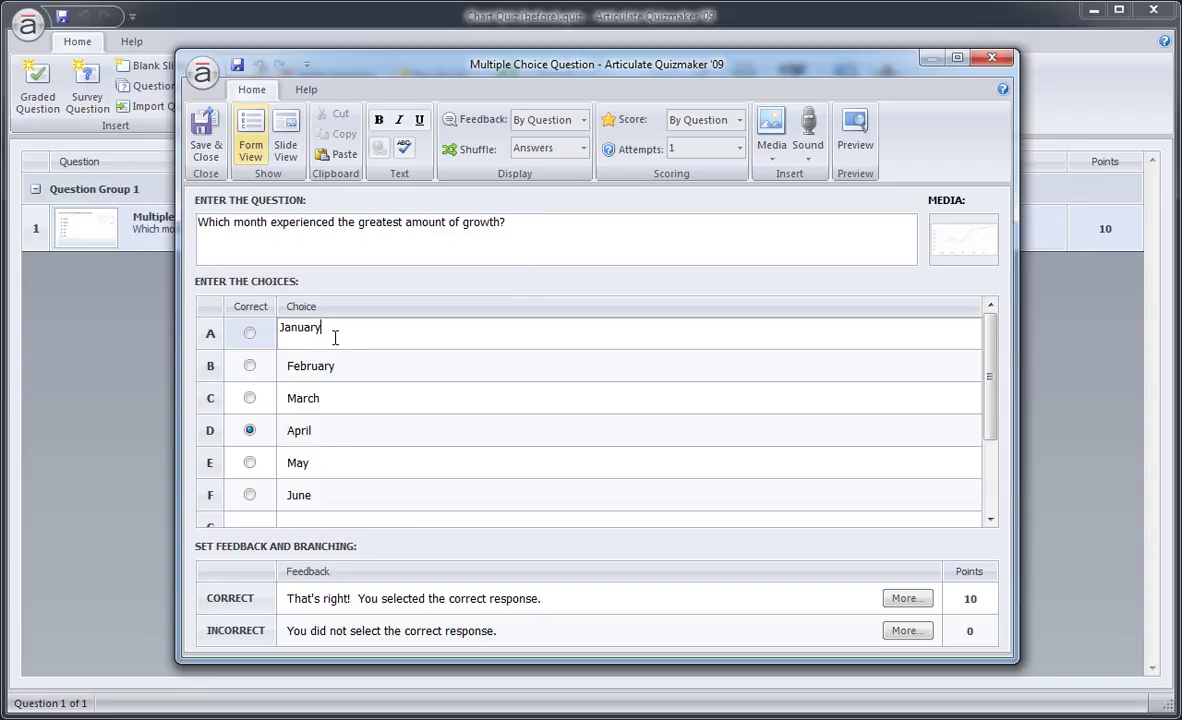
{"action": "left_click", "coordinate": [336, 366]}
{"action": "left_click", "coordinate": [310, 596]}
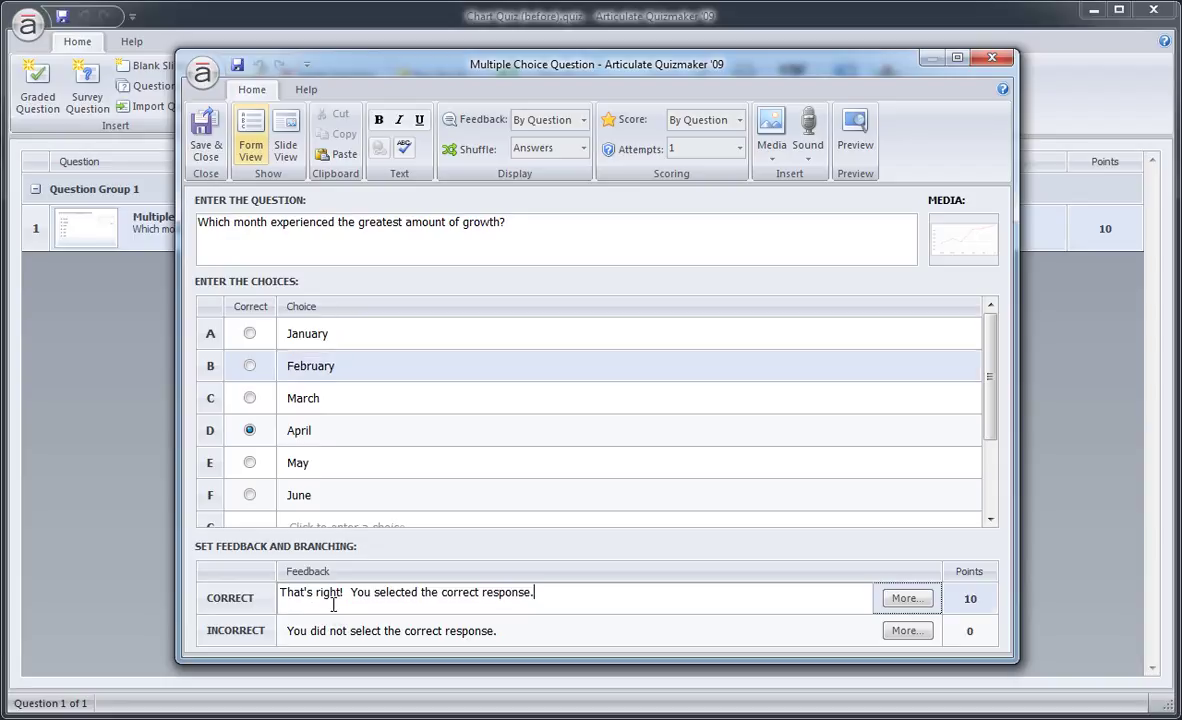
{"action": "left_click", "coordinate": [510, 636]}
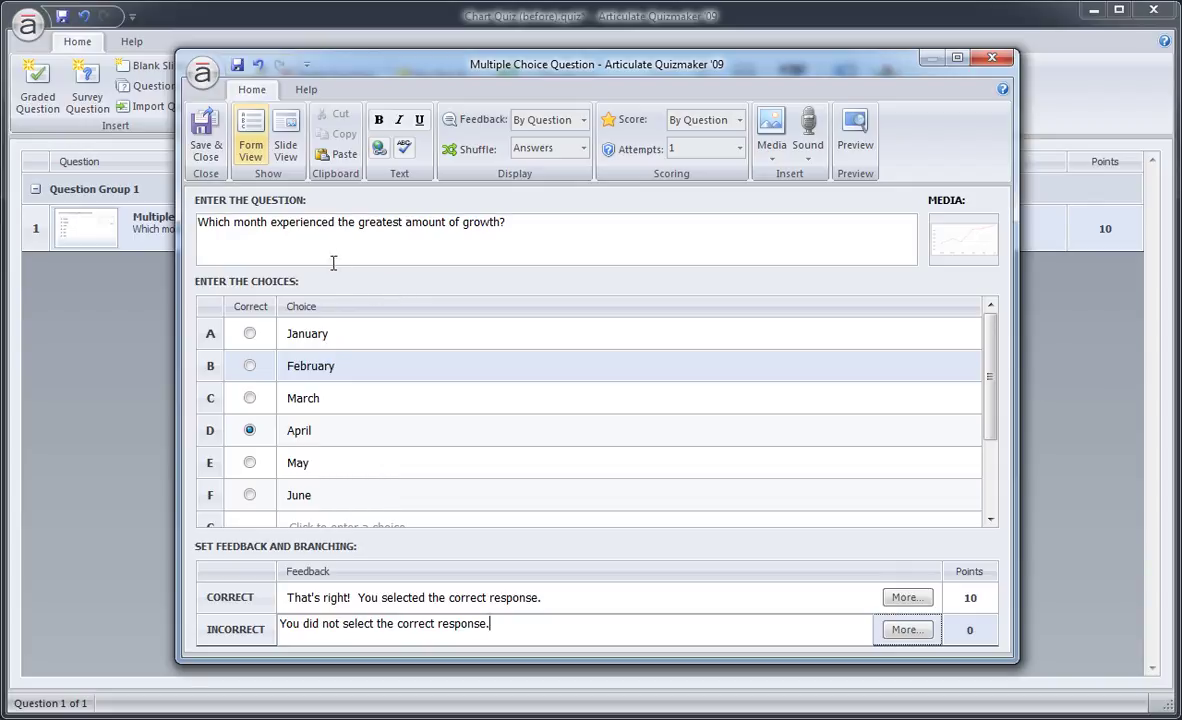
Switch the question to Slide View and inspect the chart thumbnail, question text and first two answer choices.
{"action": "left_click", "coordinate": [287, 146]}
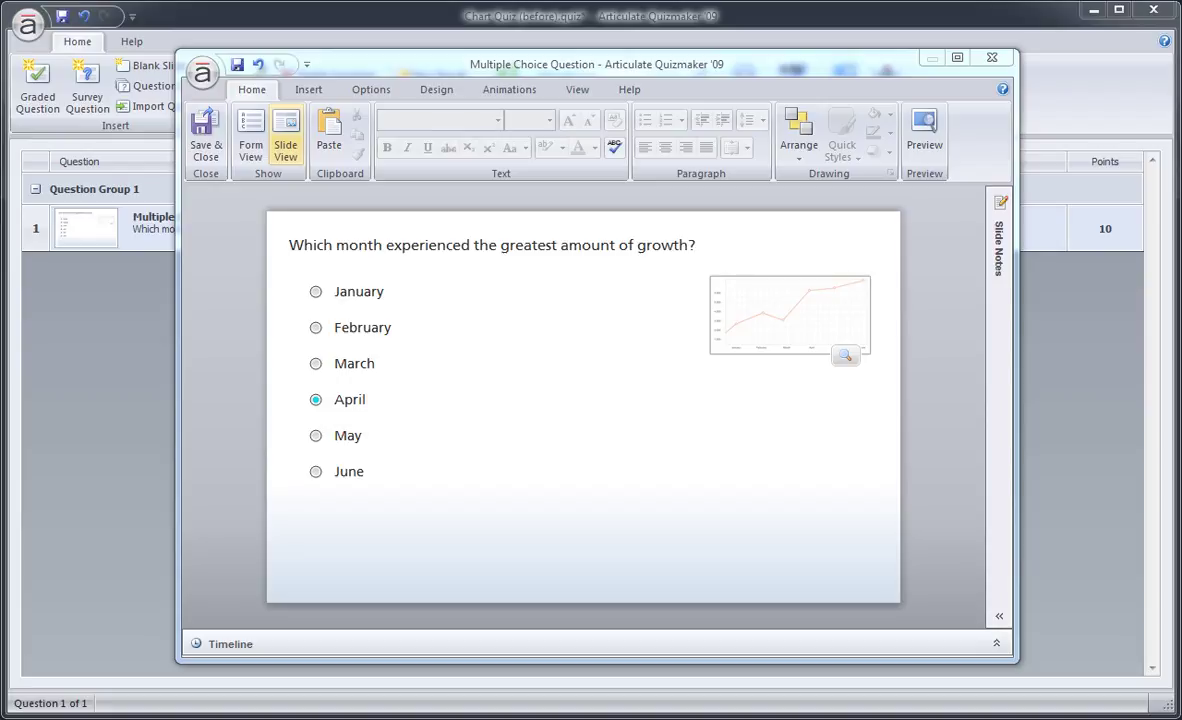
{"action": "left_click", "coordinate": [721, 336]}
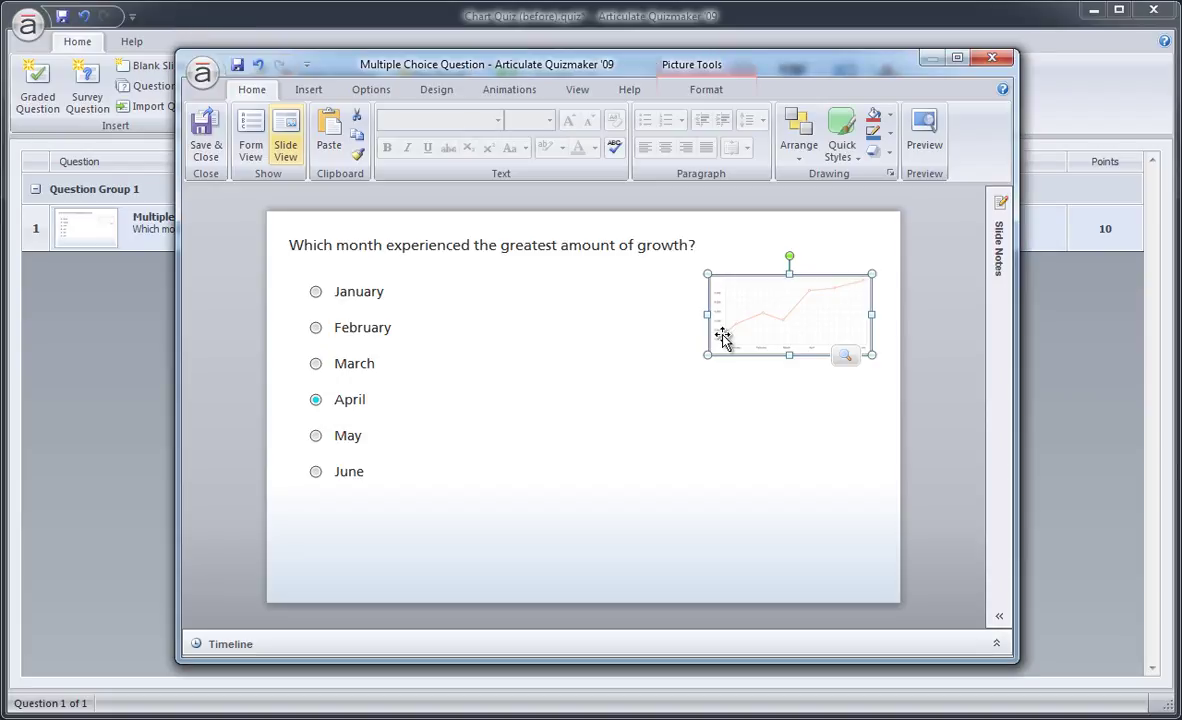
{"action": "left_click", "coordinate": [581, 230]}
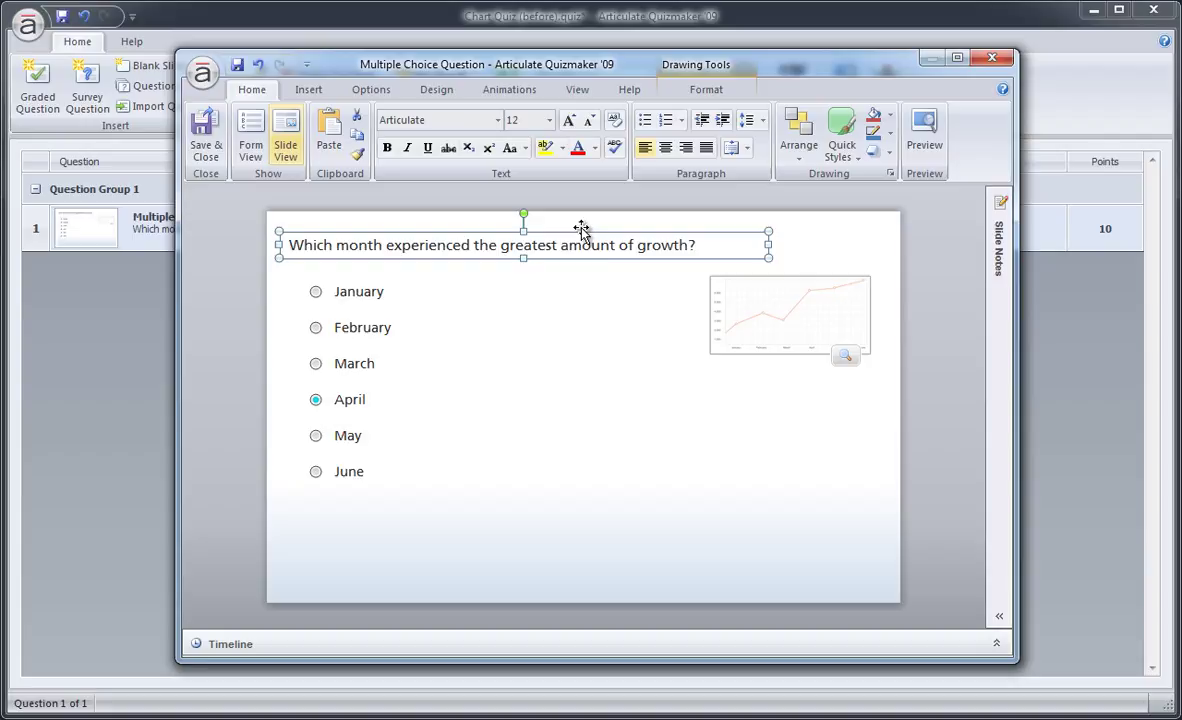
{"action": "left_click", "coordinate": [464, 292]}
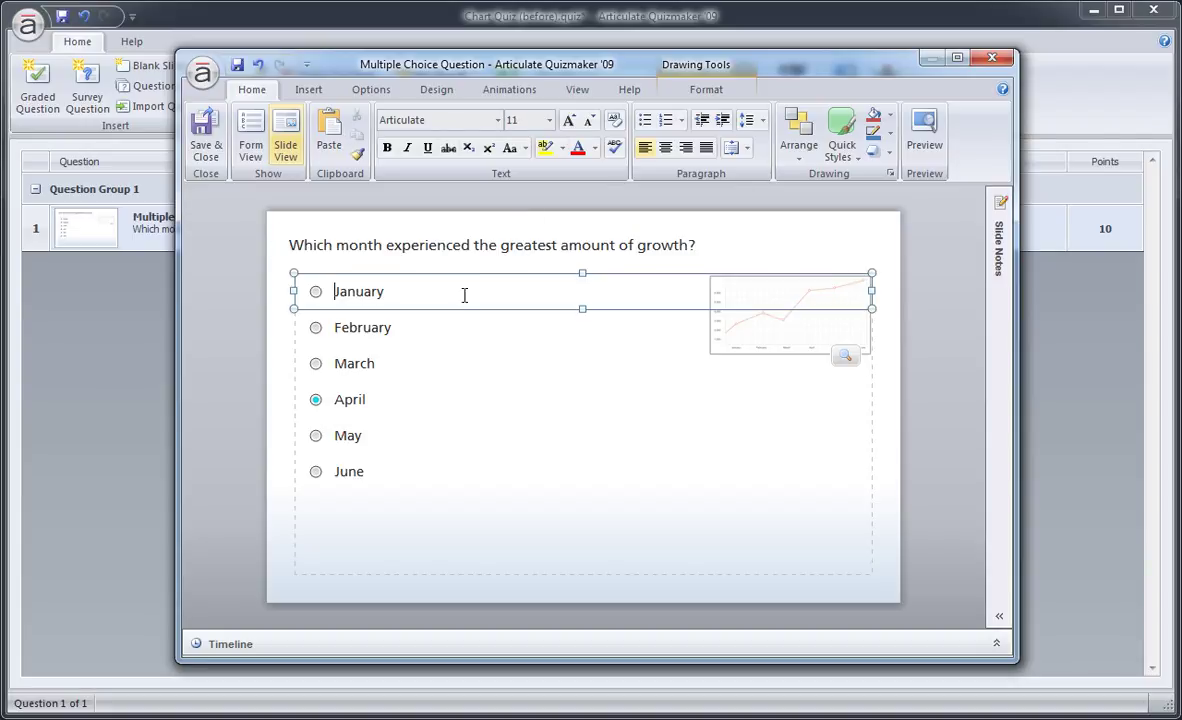
{"action": "left_click", "coordinate": [465, 317]}
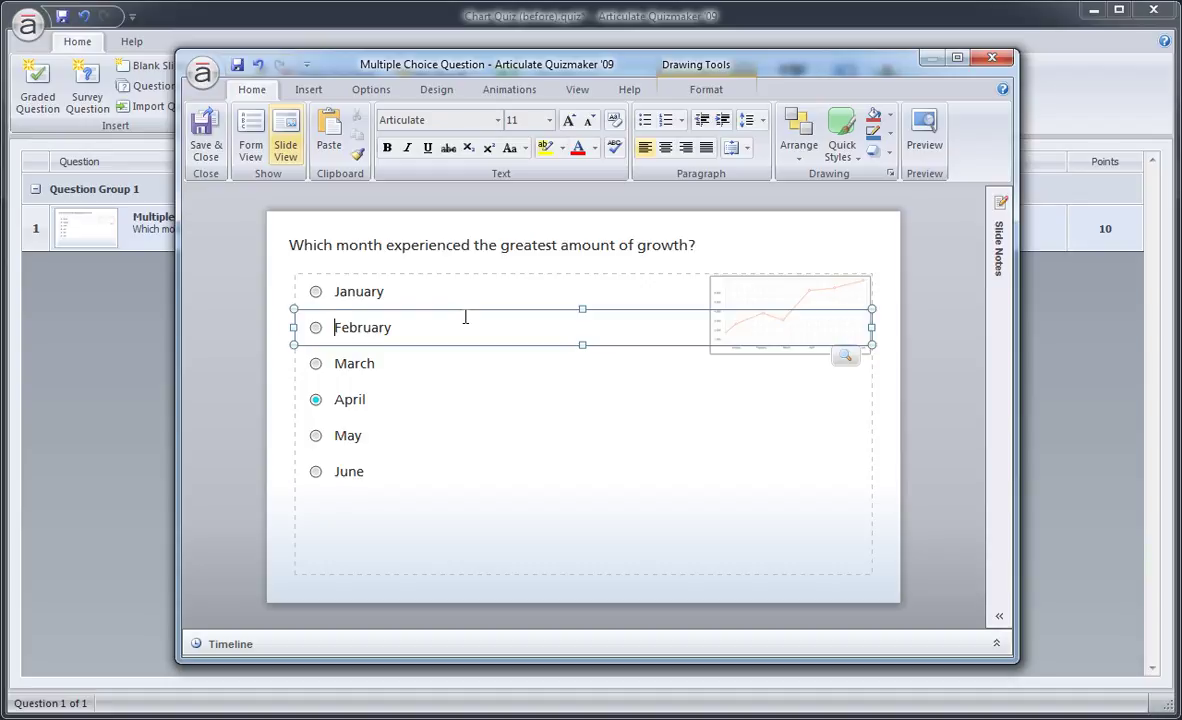
{"action": "left_click", "coordinate": [463, 214]}
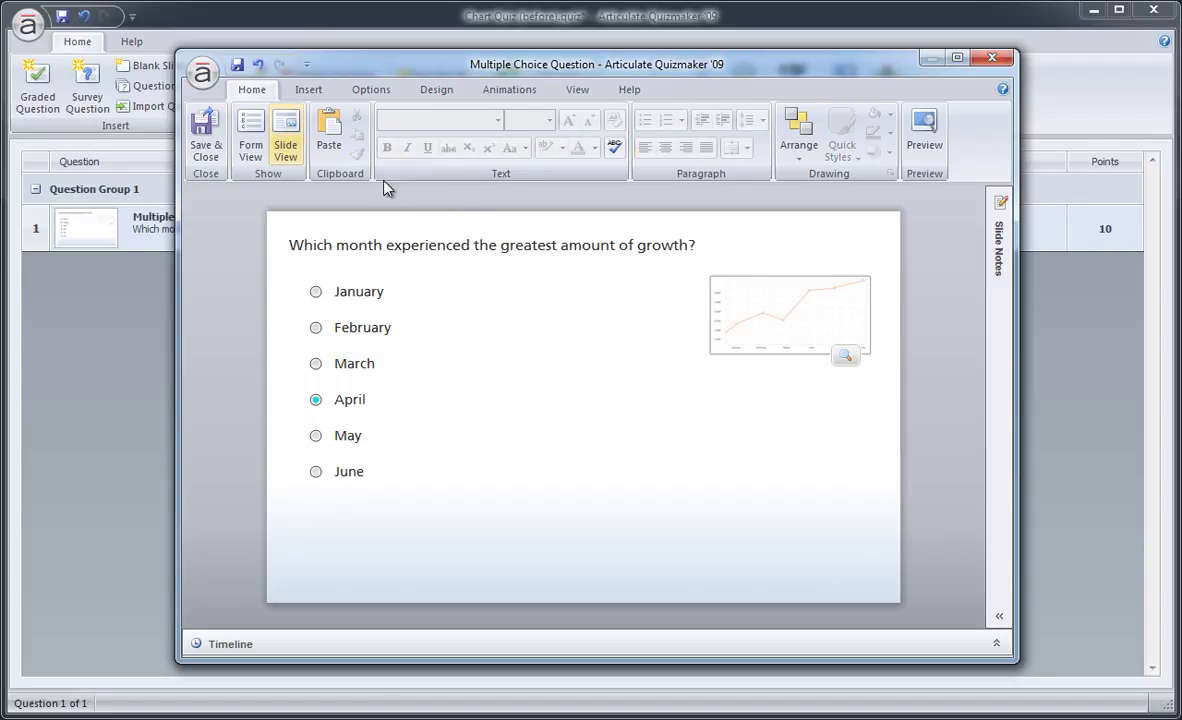
Insert the "chart question background" picture on the slide and send it to the back.
{"action": "left_click", "coordinate": [318, 91]}
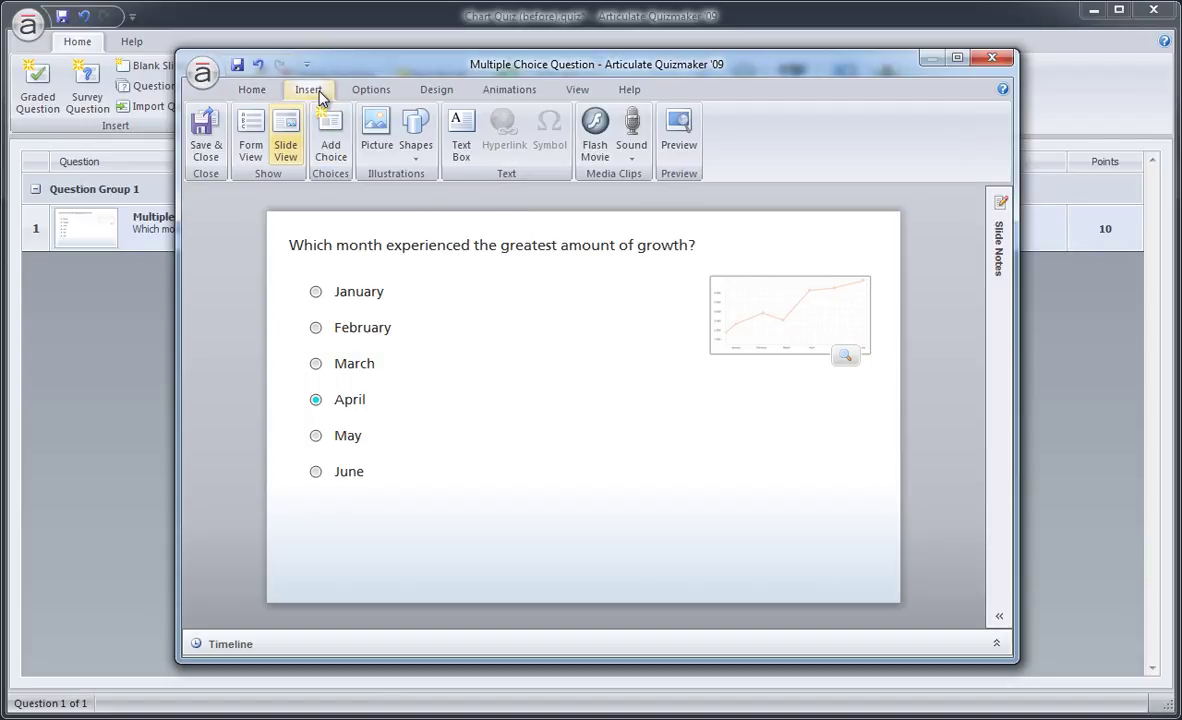
{"action": "left_click", "coordinate": [374, 140]}
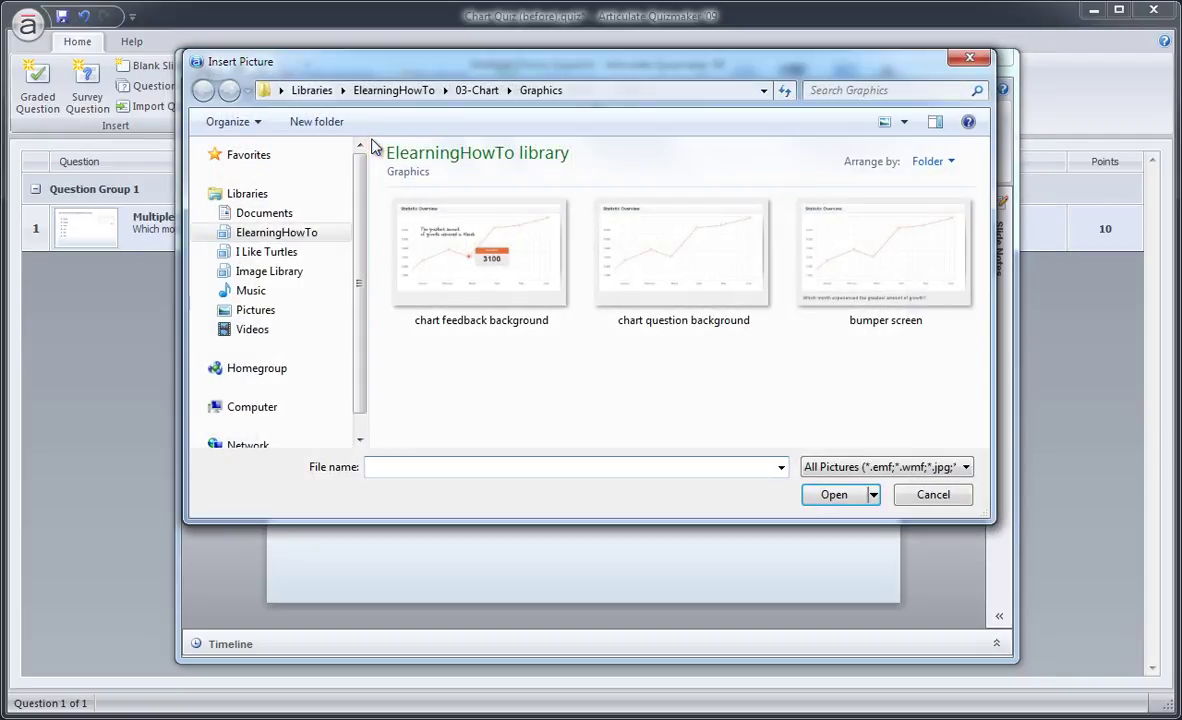
{"action": "left_click", "coordinate": [641, 268]}
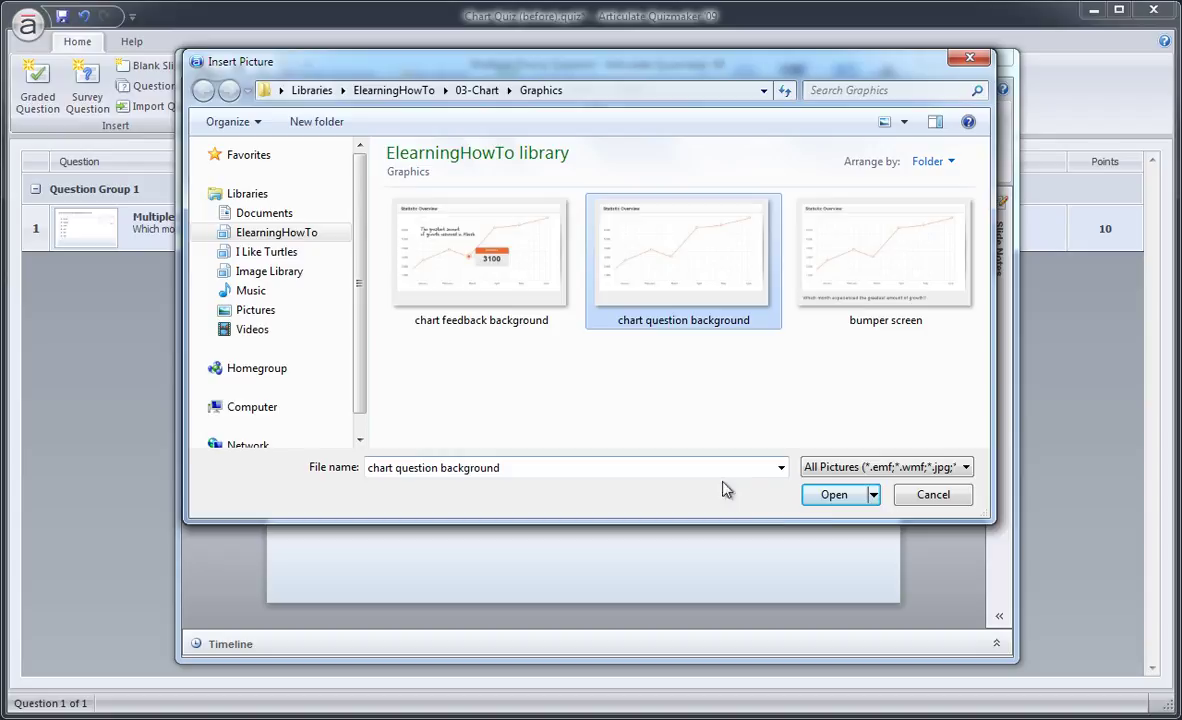
{"action": "left_click", "coordinate": [849, 510]}
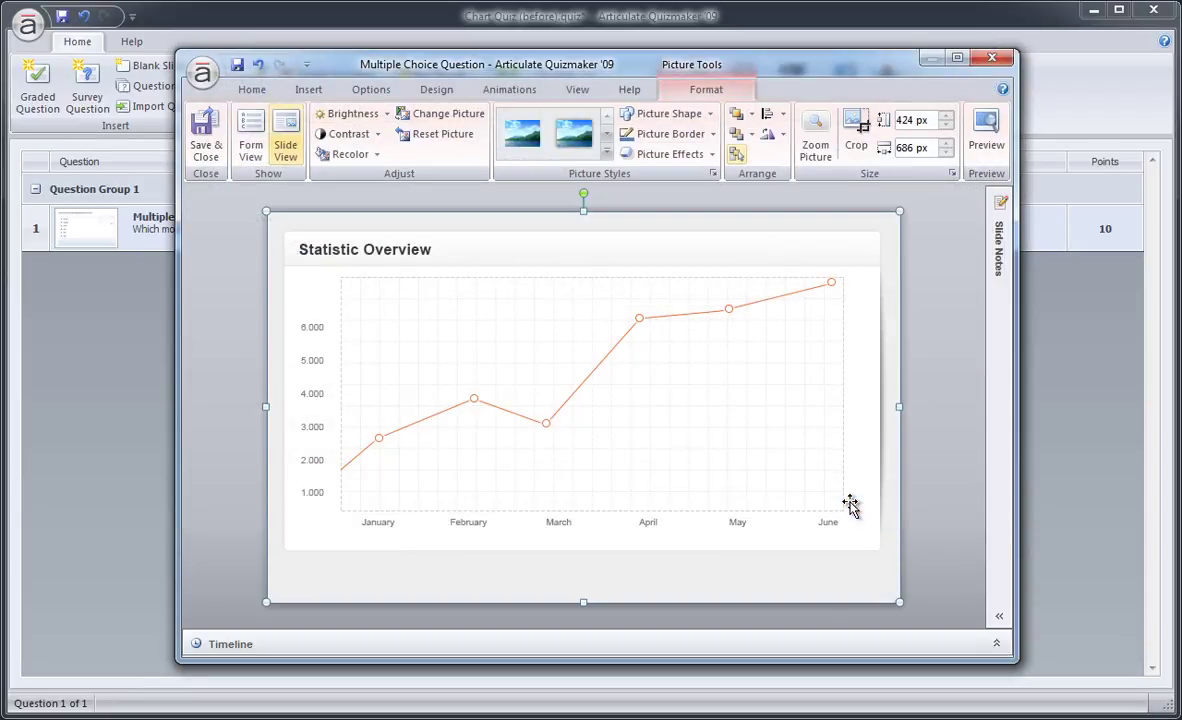
{"action": "right_click", "coordinate": [568, 334]}
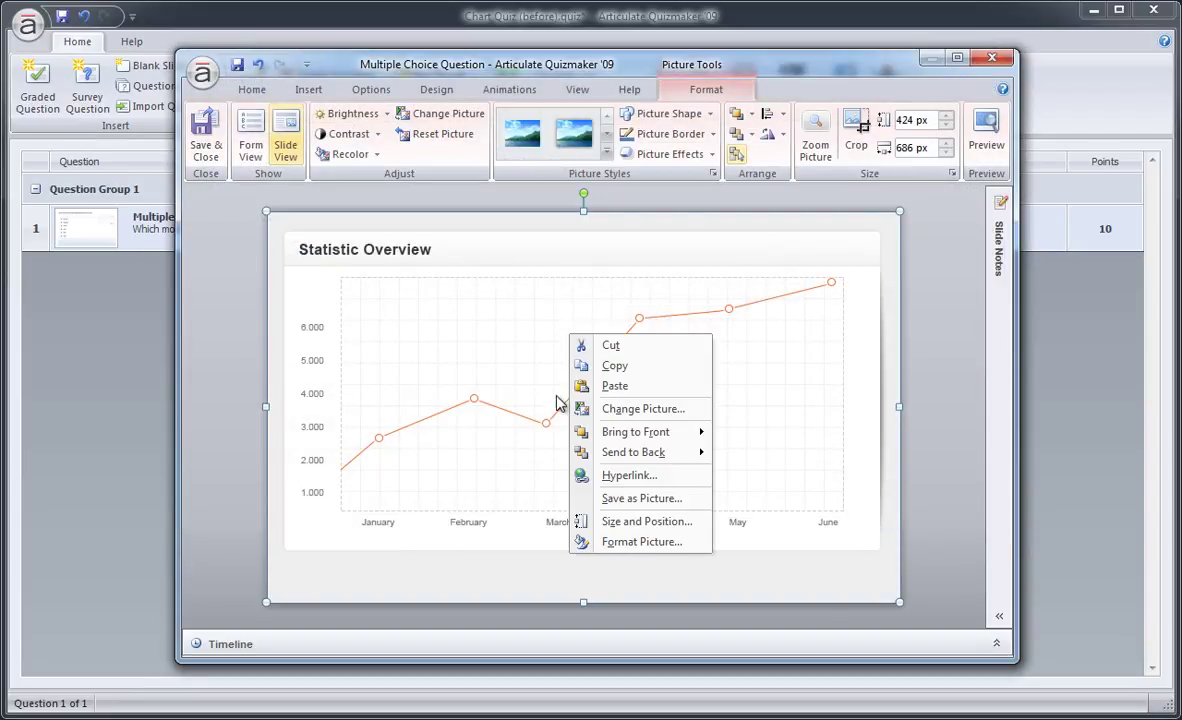
{"action": "mouse_move", "coordinate": [622, 456]}
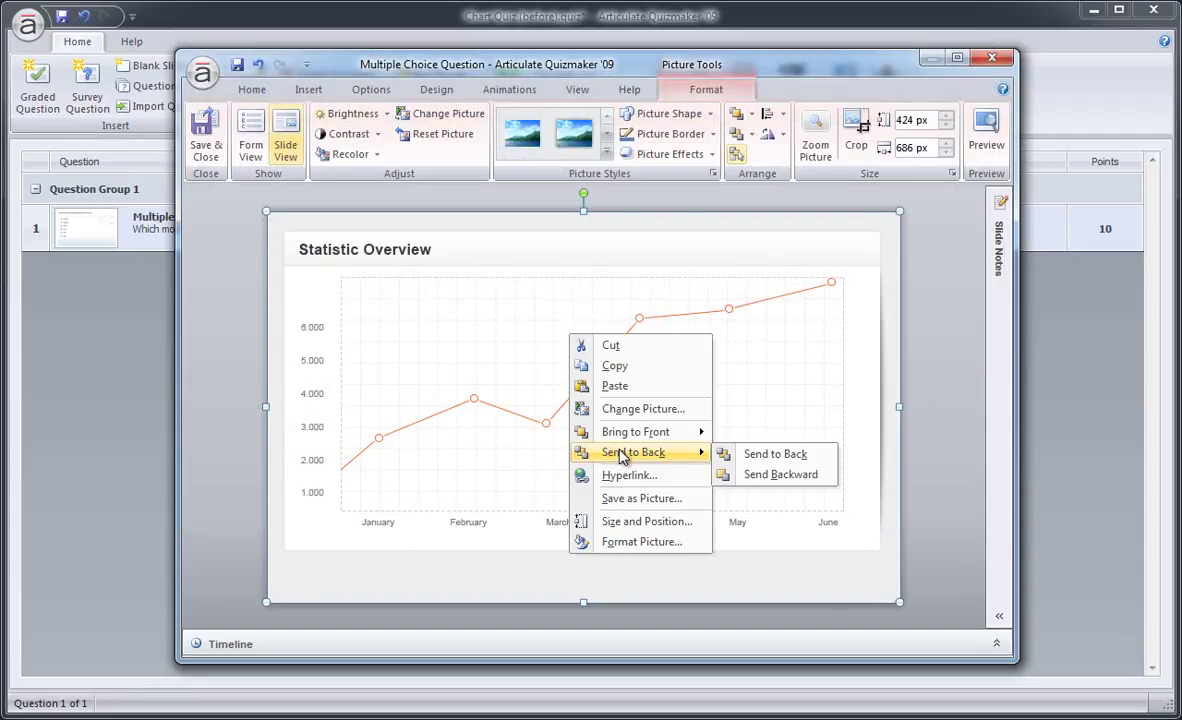
{"action": "left_click", "coordinate": [759, 455]}
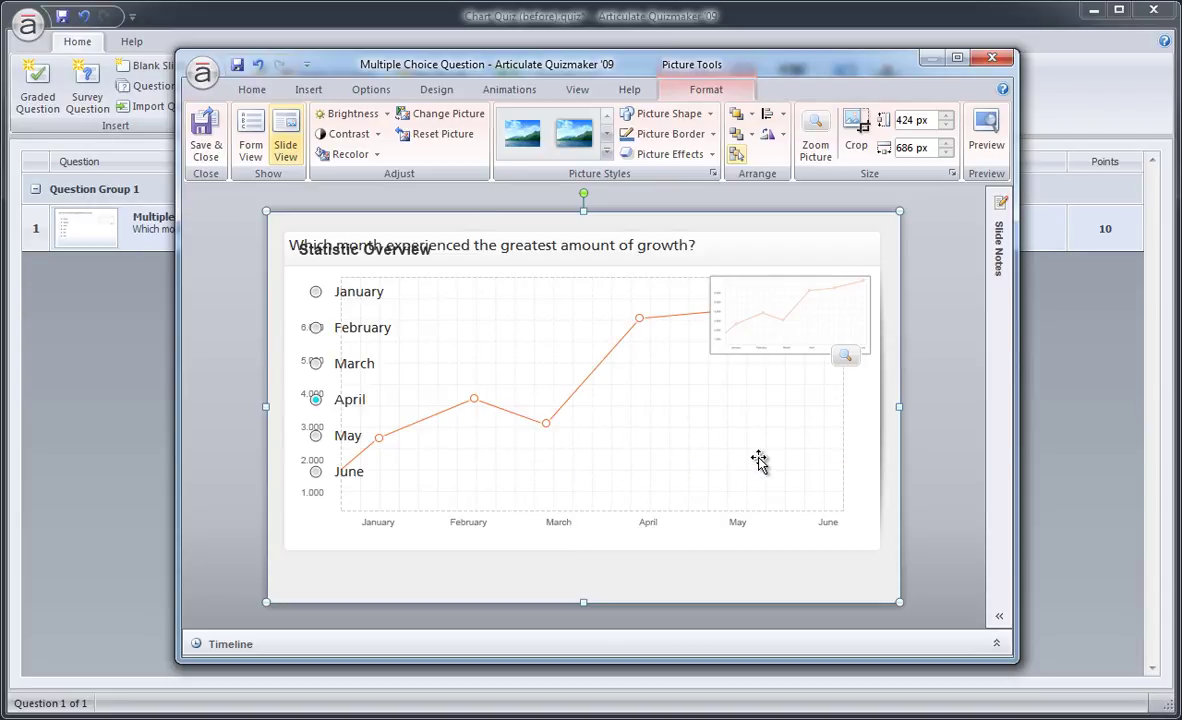
Delete the small chart thumbnail and move the question text into the empty strip below the large chart.
{"action": "left_click", "coordinate": [775, 333]}
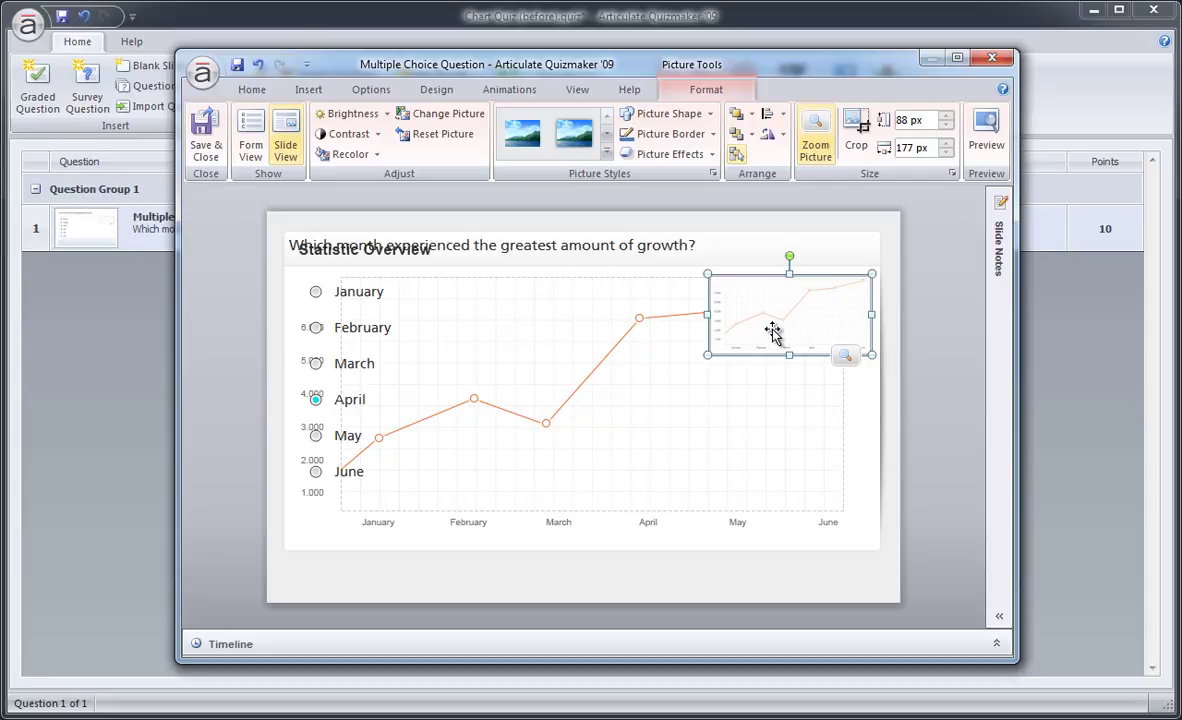
{"action": "key", "text": "Delete"}
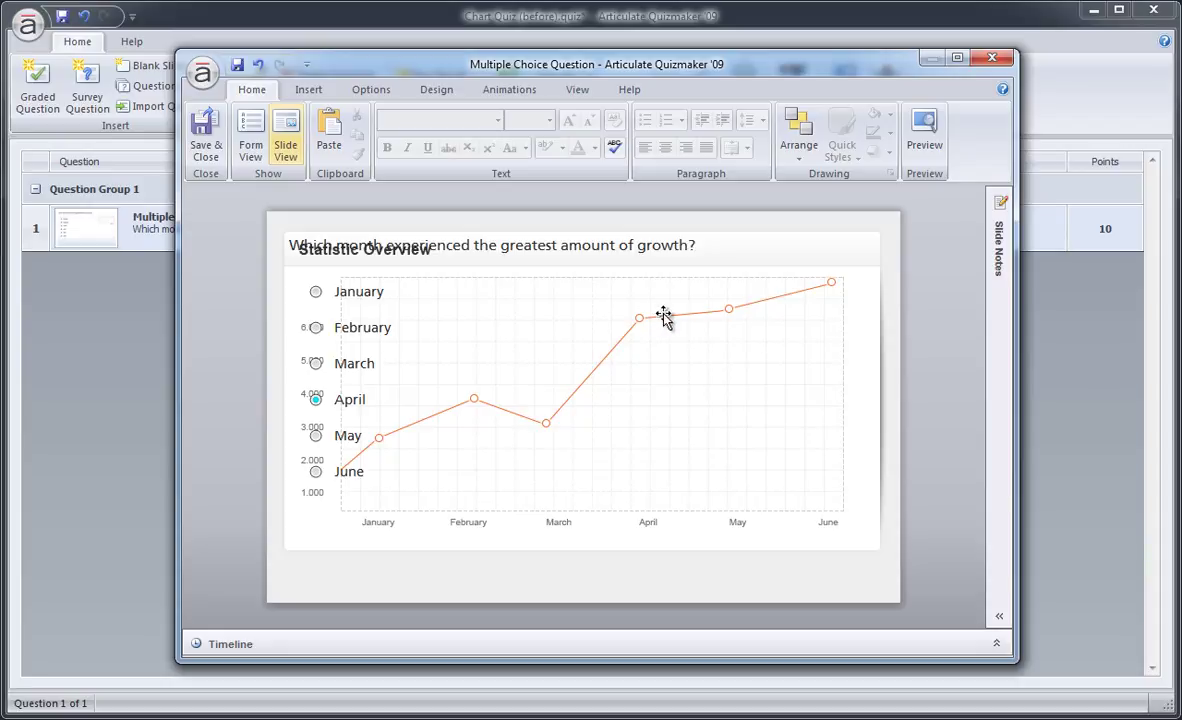
{"action": "left_click", "coordinate": [590, 243]}
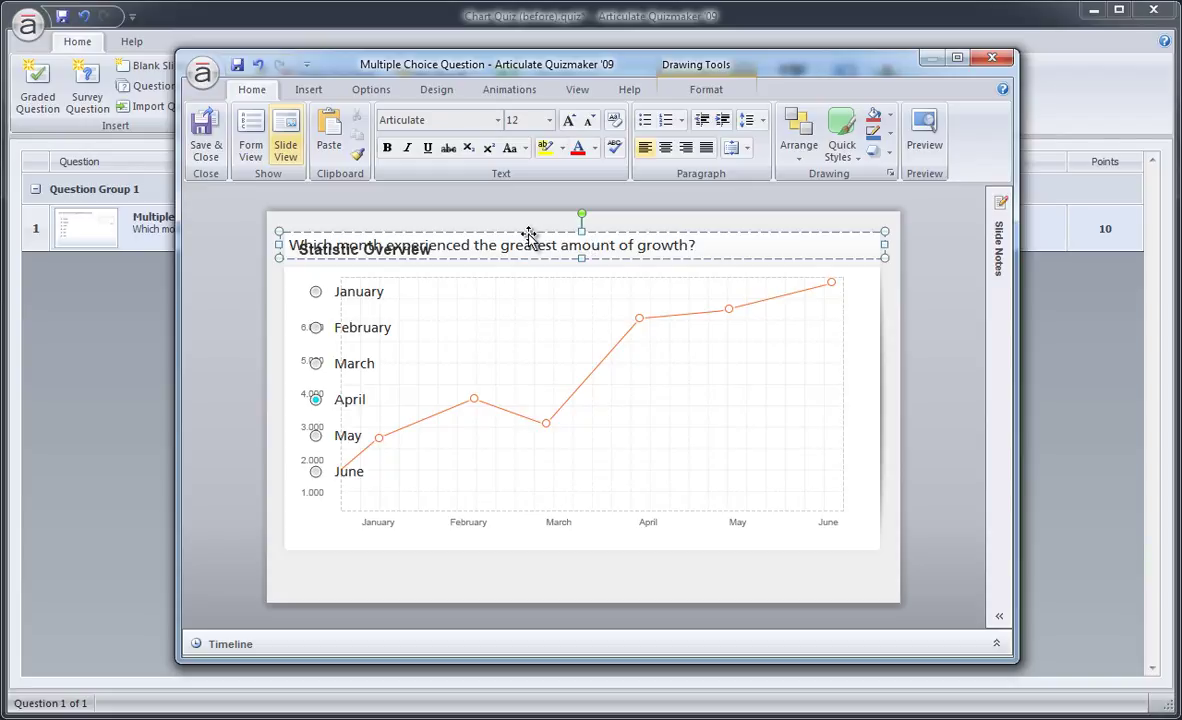
{"action": "mouse_move", "coordinate": [531, 241]}
{"action": "left_mouse_down"}
{"action": "mouse_move", "coordinate": [460, 252]}
{"action": "mouse_move", "coordinate": [440, 450]}
{"action": "mouse_move", "coordinate": [533, 562]}
{"action": "left_mouse_up"}
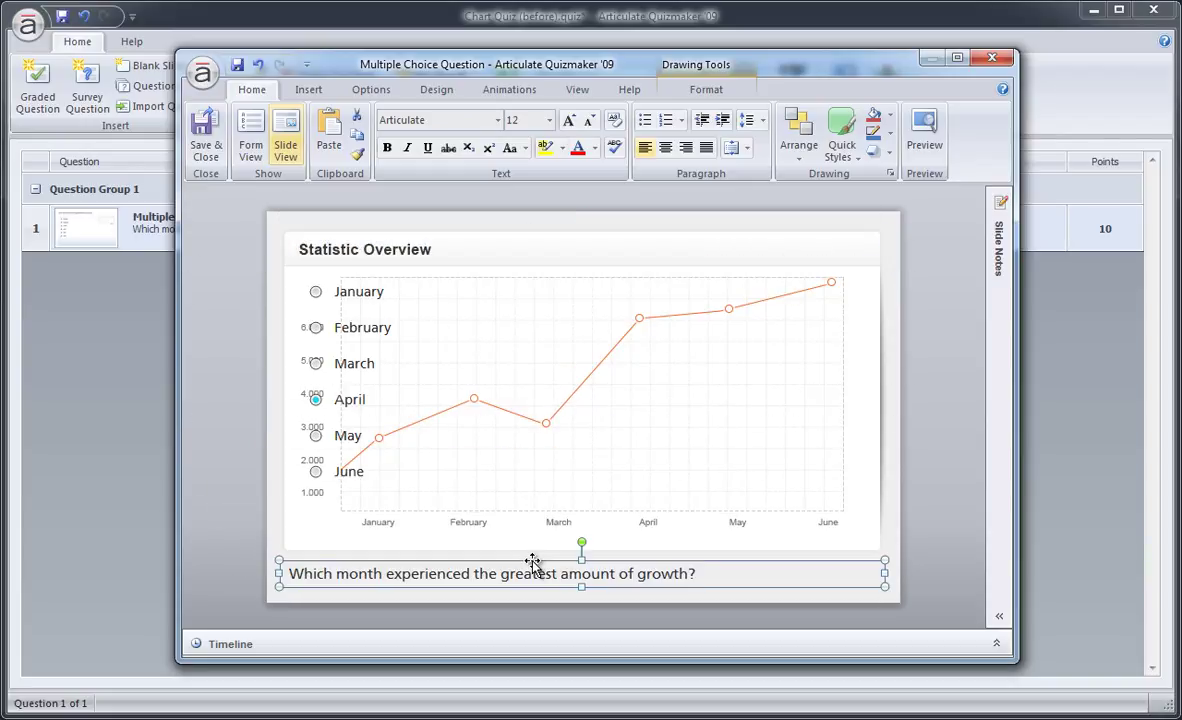
Narrow the March choice and place its radio button on the chart's March data point, with its label text deleted.
{"action": "left_click", "coordinate": [397, 363]}
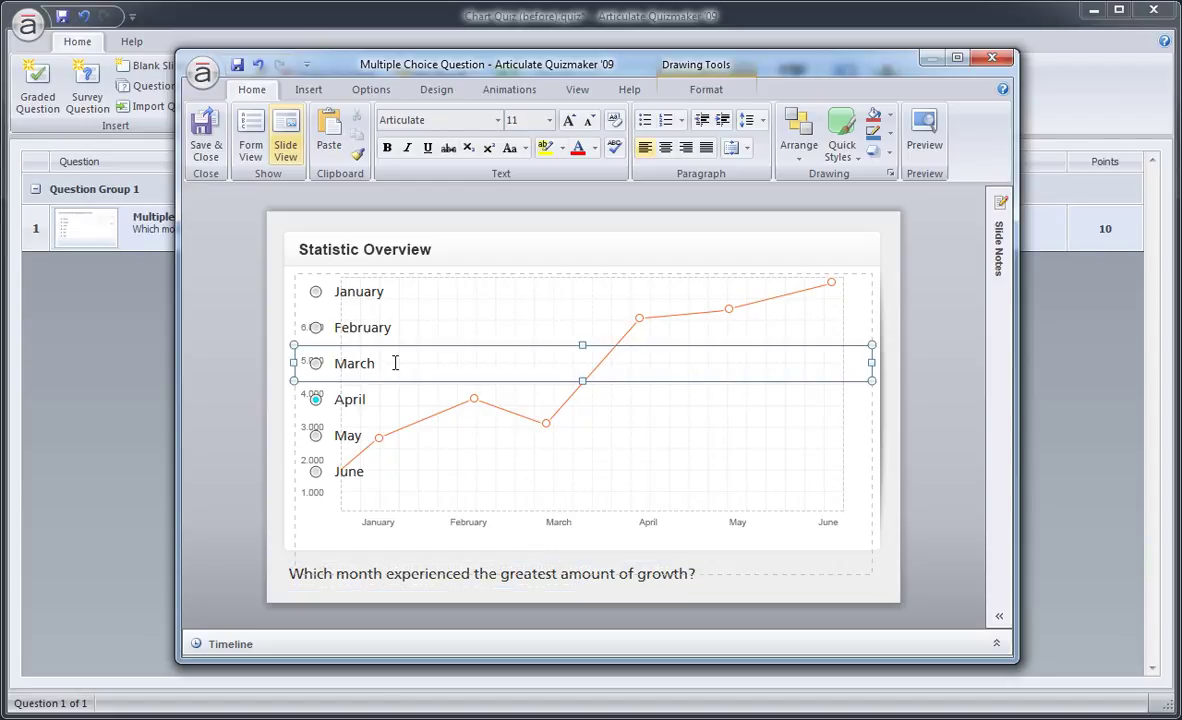
{"action": "left_click_drag", "start_coordinate": [297, 363], "coordinate": [551, 410]}
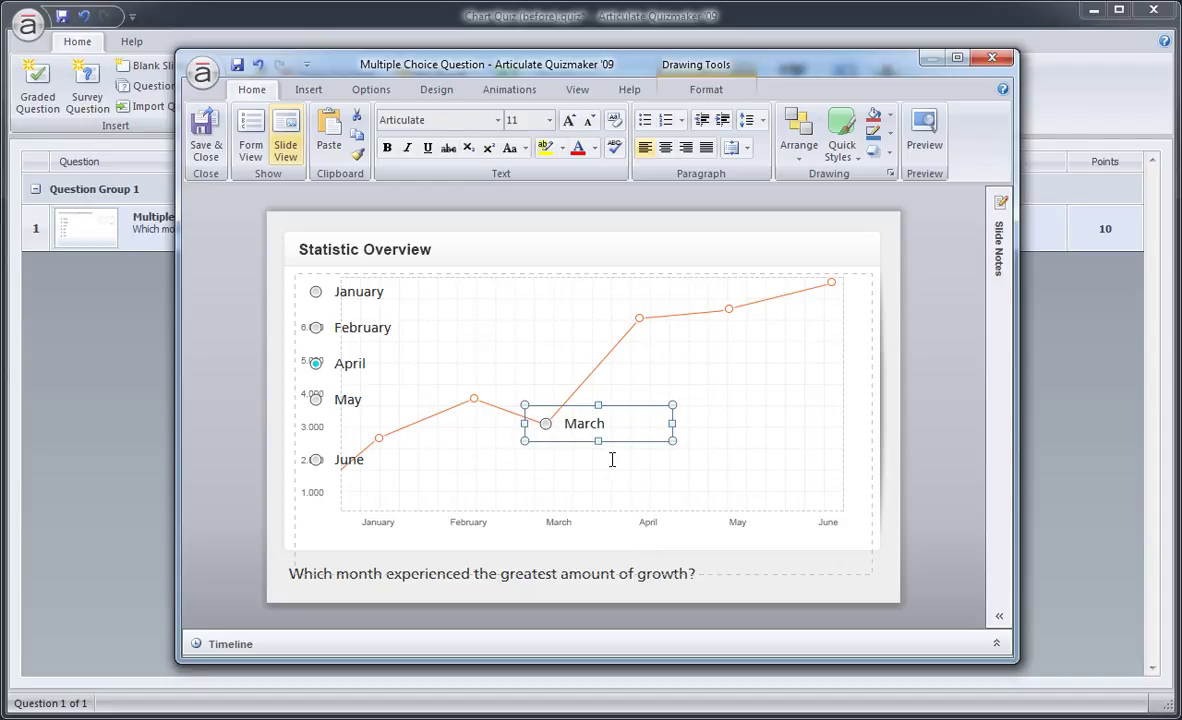
{"action": "left_click", "coordinate": [579, 418]}
{"action": "left_click", "coordinate": [577, 428]}
{"action": "left_click_drag", "start_coordinate": [565, 426], "coordinate": [608, 424]}
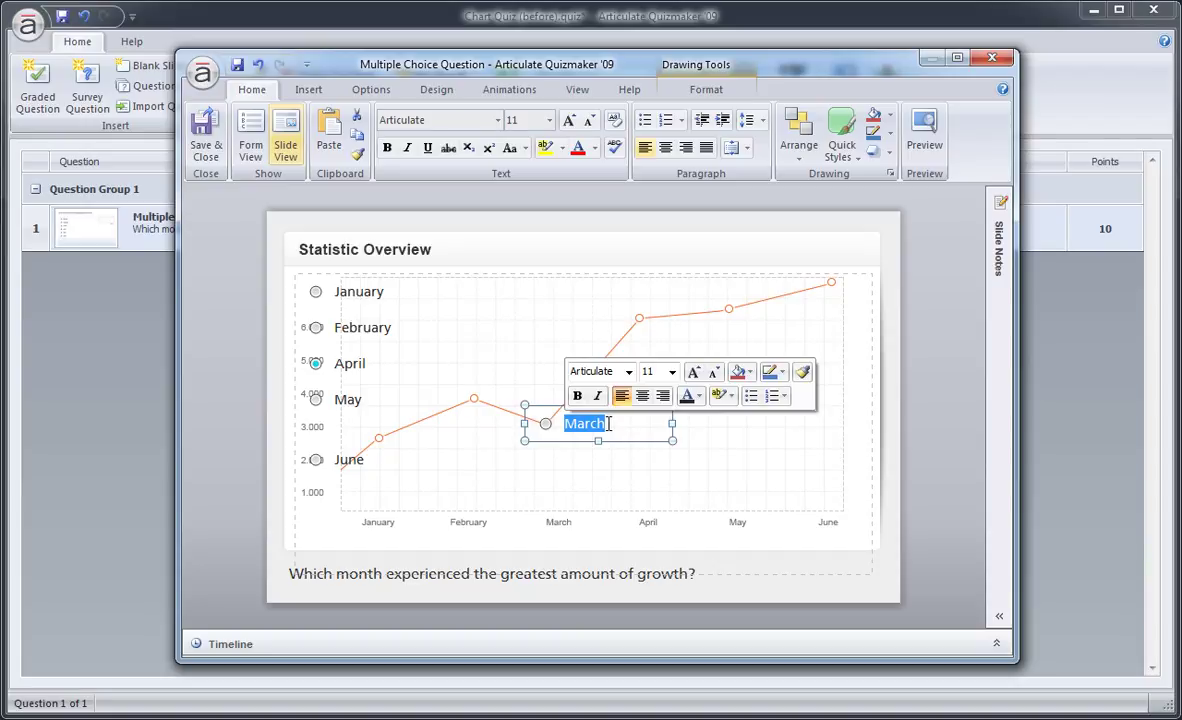
{"action": "key", "text": "Delete"}
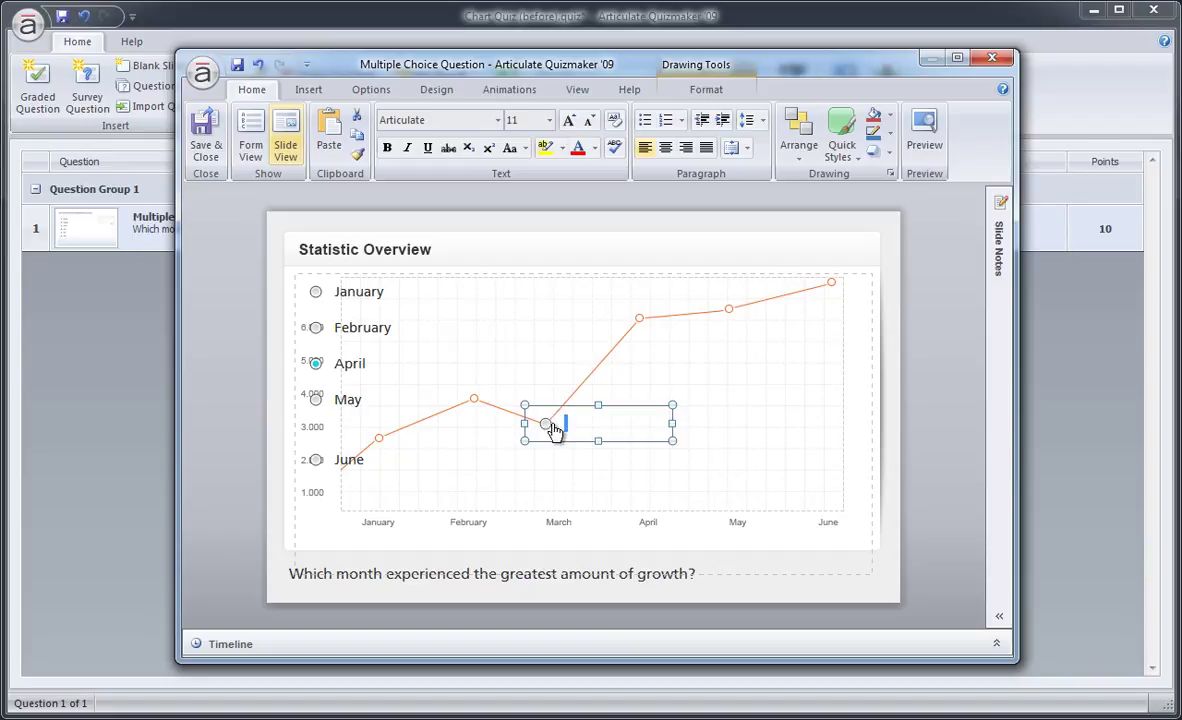
Delete the label text of the January, February, April, May and June choices, keeping only their radio buttons.
{"action": "left_click", "coordinate": [360, 292]}
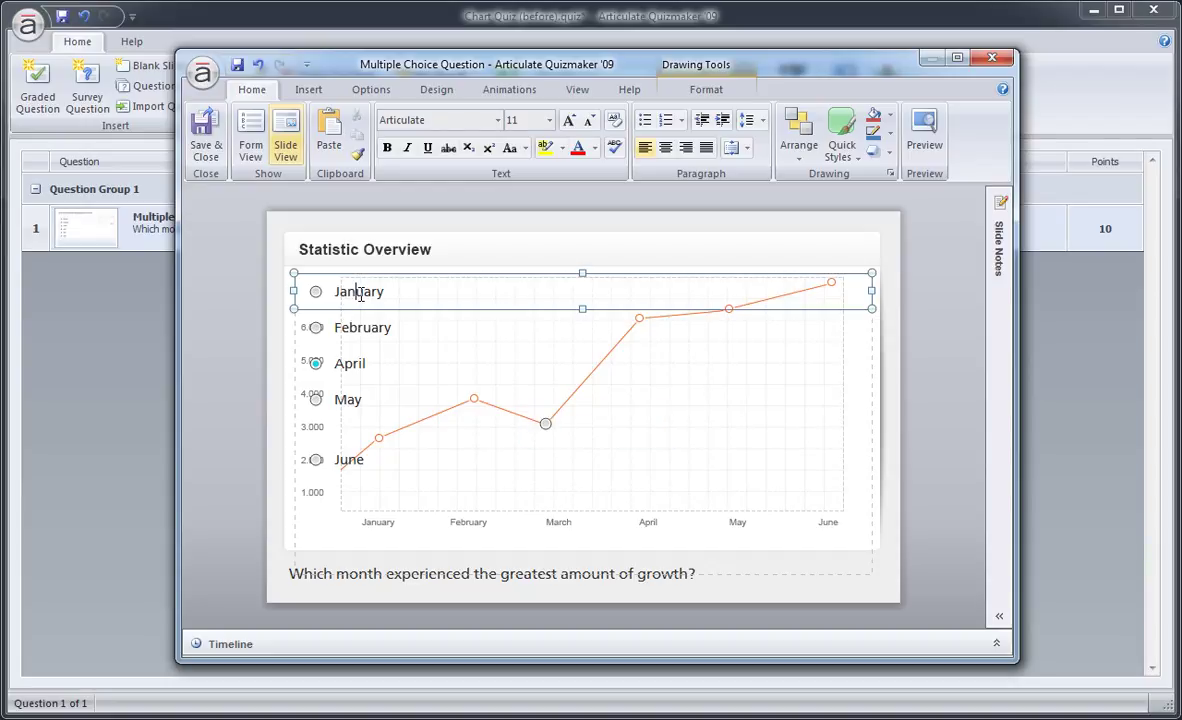
{"action": "double_click", "coordinate": [360, 292]}
{"action": "key", "text": "BackSpace"}
{"action": "left_click", "coordinate": [362, 327]}
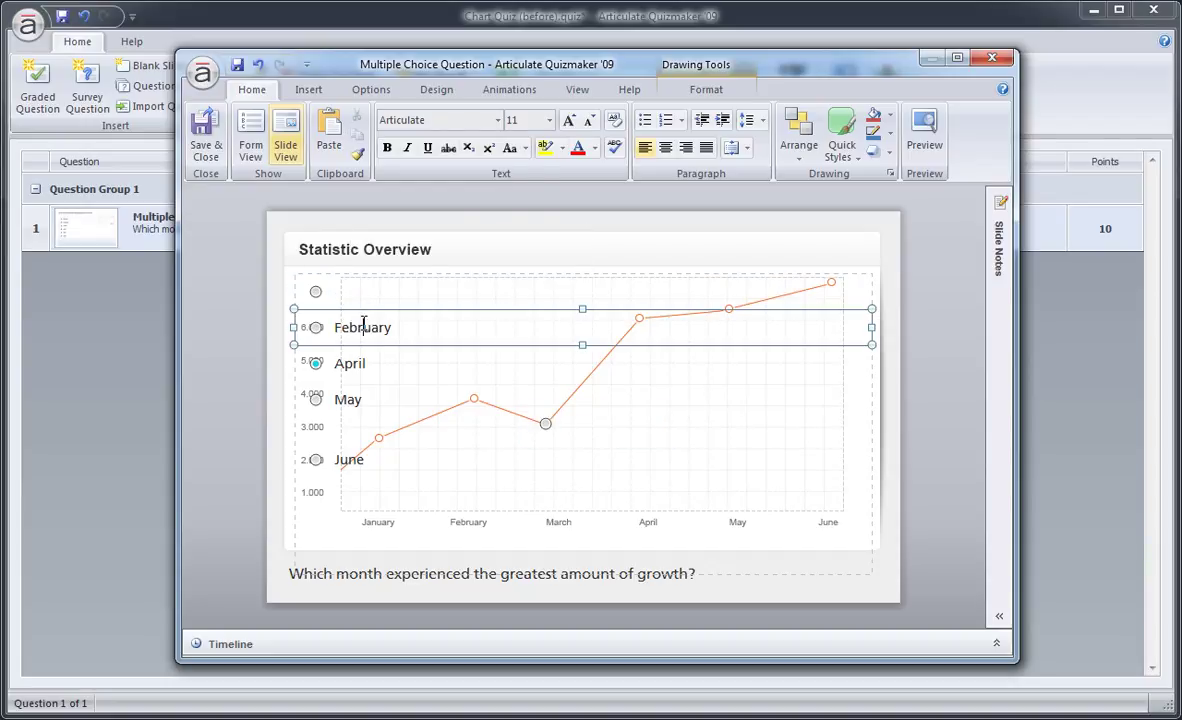
{"action": "double_click", "coordinate": [362, 327]}
{"action": "key", "text": "BackSpace"}
{"action": "left_click", "coordinate": [350, 363]}
{"action": "double_click", "coordinate": [350, 363]}
{"action": "key", "text": "BackSpace"}
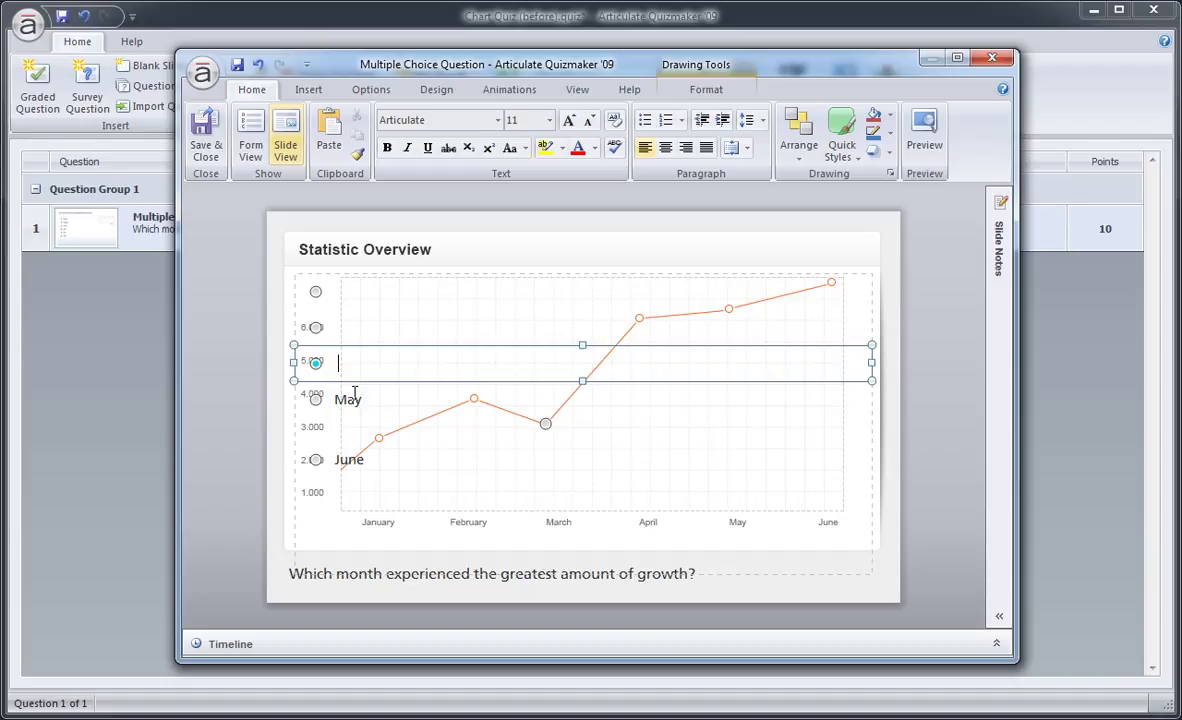
{"action": "left_click", "coordinate": [348, 399]}
{"action": "double_click", "coordinate": [348, 399]}
{"action": "key", "text": "BackSpace"}
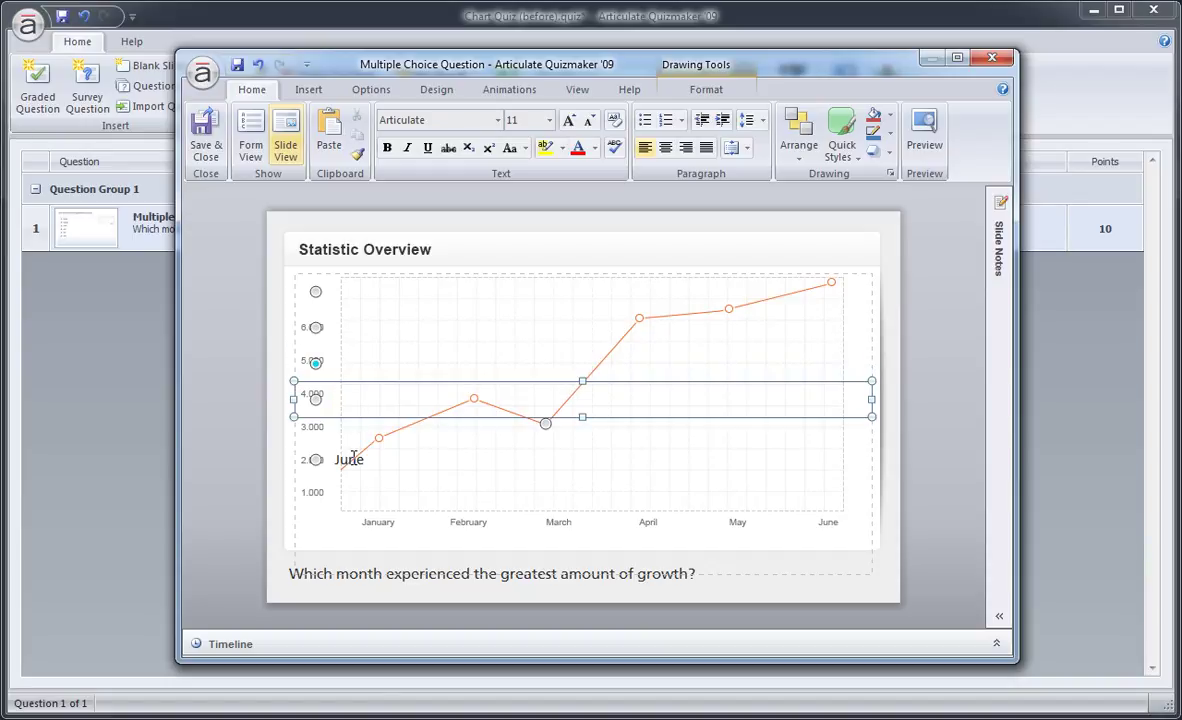
{"action": "left_click", "coordinate": [350, 459]}
{"action": "double_click", "coordinate": [350, 459]}
{"action": "key", "text": "BackSpace"}
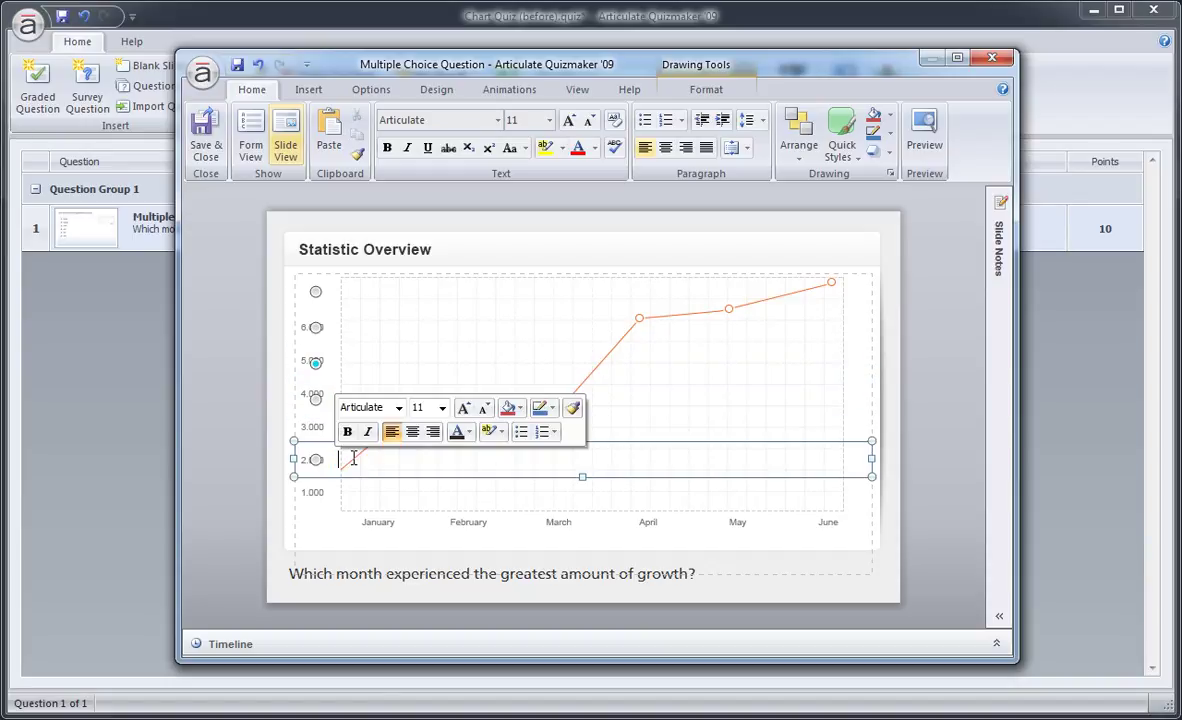
Select the five unplaced choices together and narrow their boxes towards the chart's June end.
{"action": "left_click", "coordinate": [372, 293]}
{"action": "left_click", "coordinate": [361, 324], "text": "shift"}
{"action": "left_click", "coordinate": [353, 361], "text": "shift"}
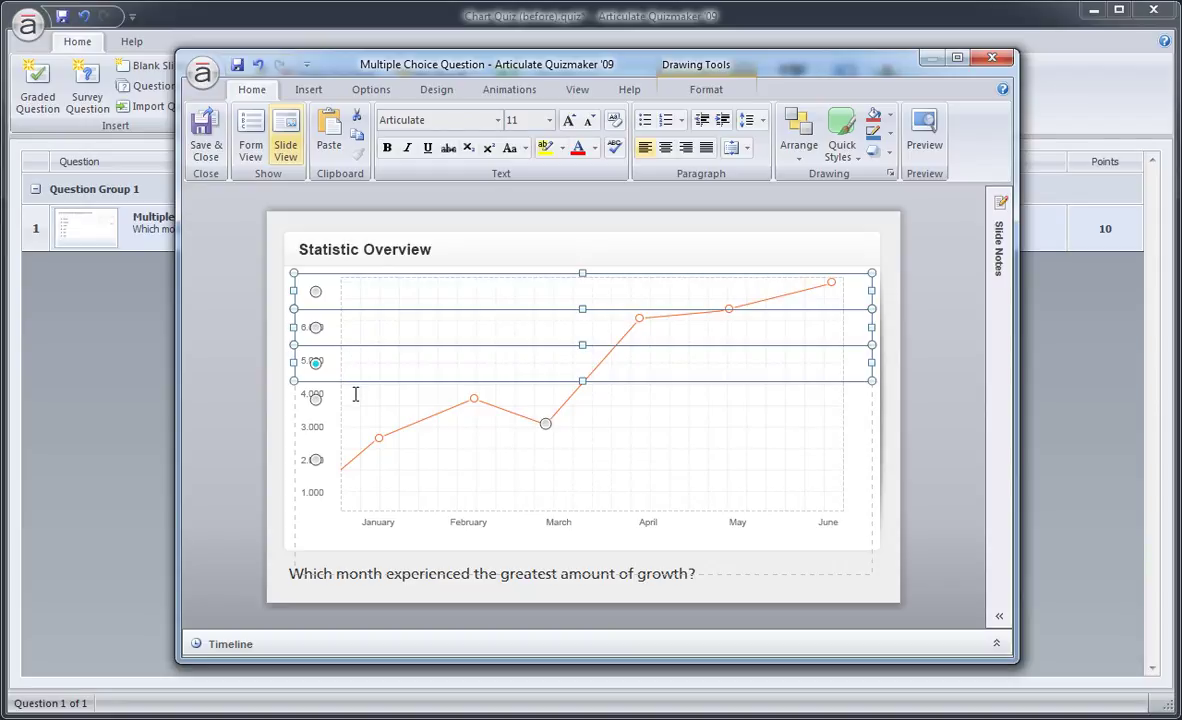
{"action": "left_click", "coordinate": [355, 399], "text": "shift"}
{"action": "left_click", "coordinate": [355, 459], "text": "shift"}
{"action": "left_click_drag", "start_coordinate": [347, 352], "coordinate": [805, 338]}
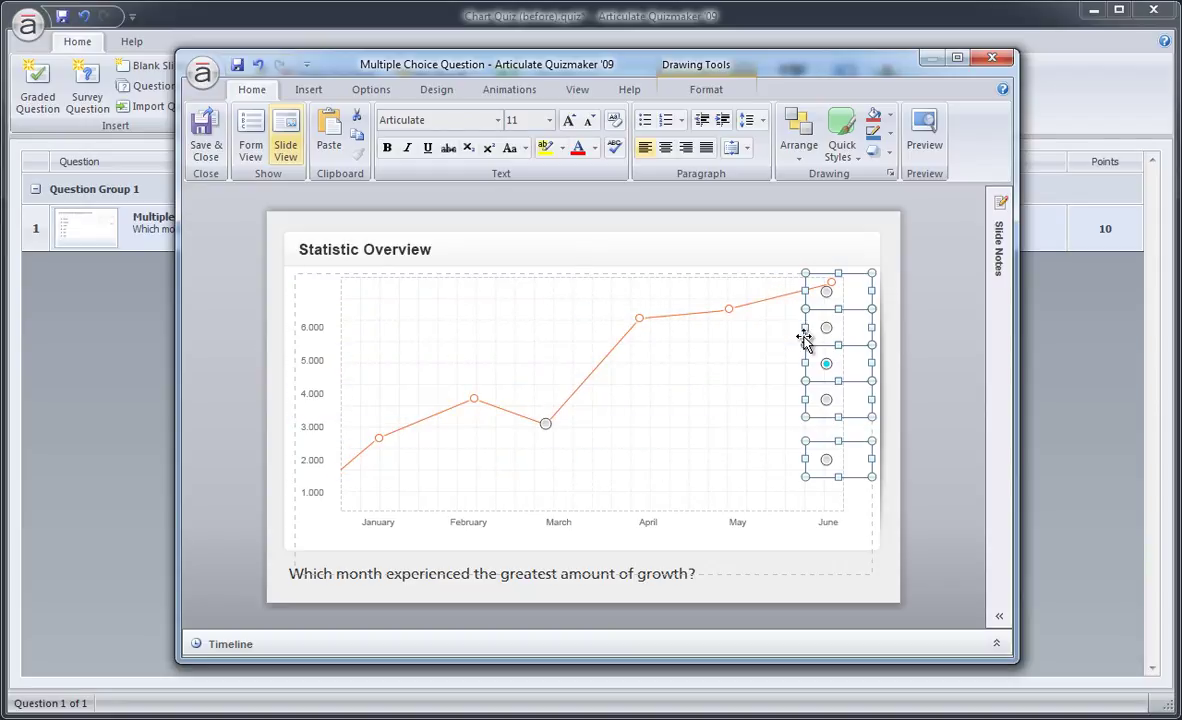
Place the five remaining radio buttons on the chart's other data points and mark the April point as the correct answer.
{"action": "left_click", "coordinate": [924, 292]}
{"action": "left_click", "coordinate": [822, 276]}
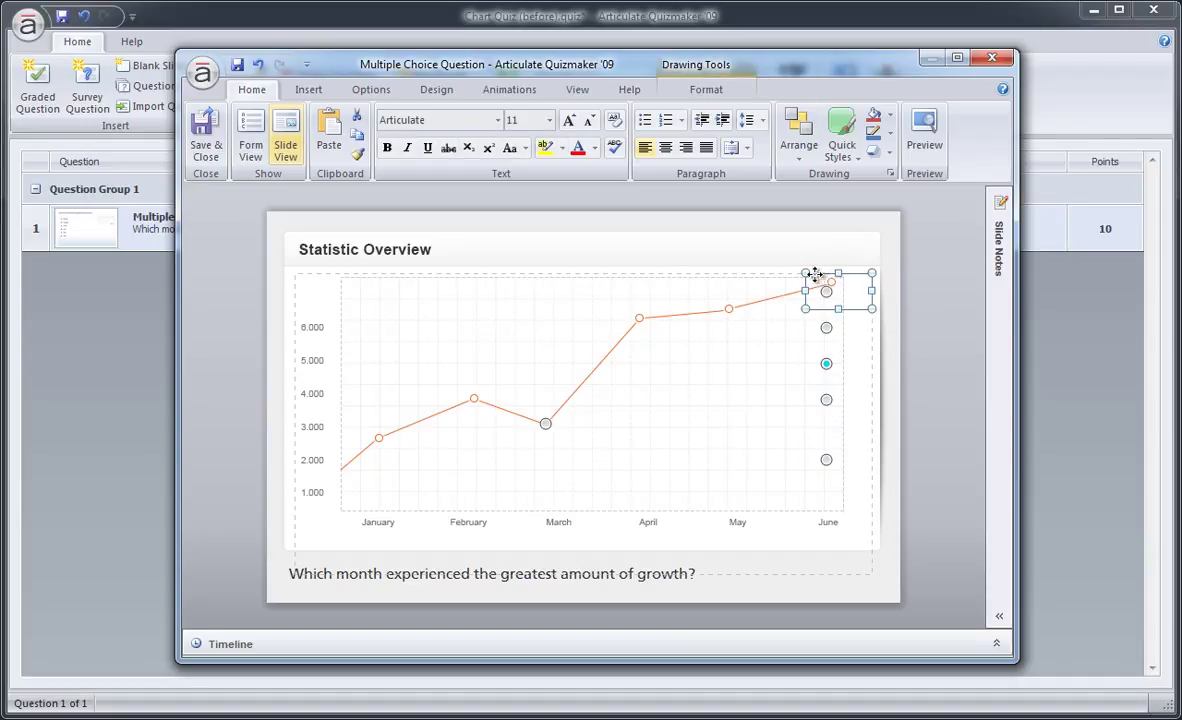
{"action": "left_click_drag", "start_coordinate": [815, 274], "coordinate": [378, 420]}
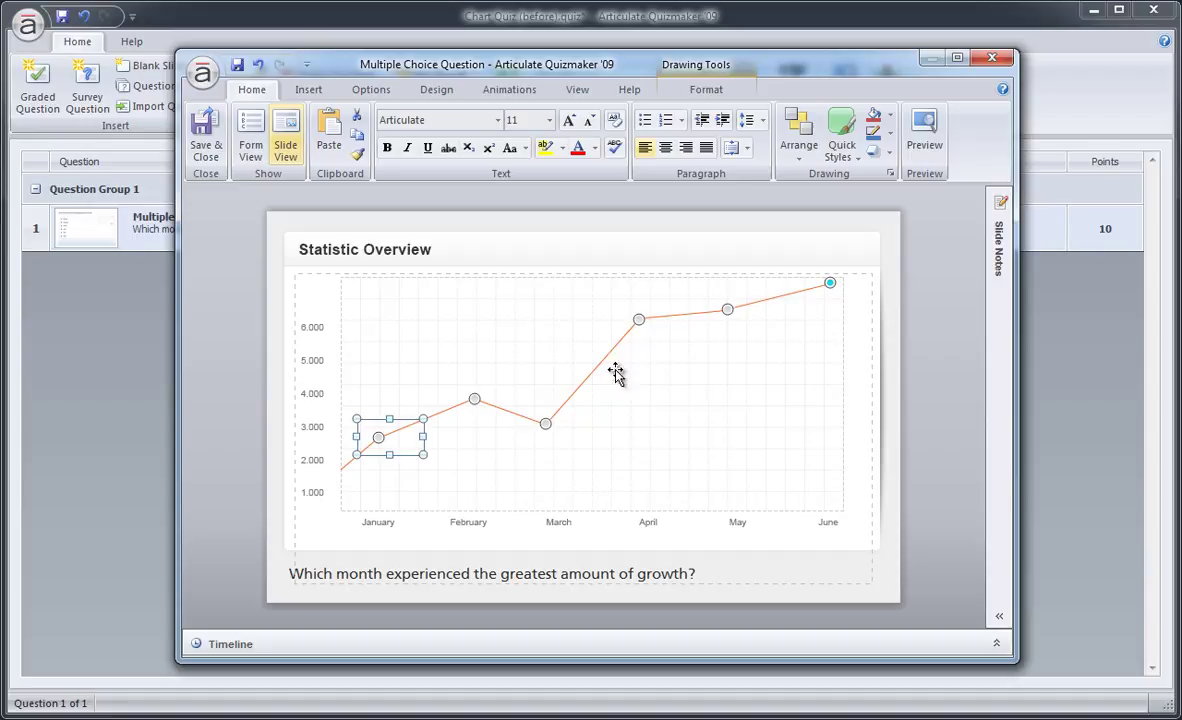
{"action": "left_click", "coordinate": [640, 327]}
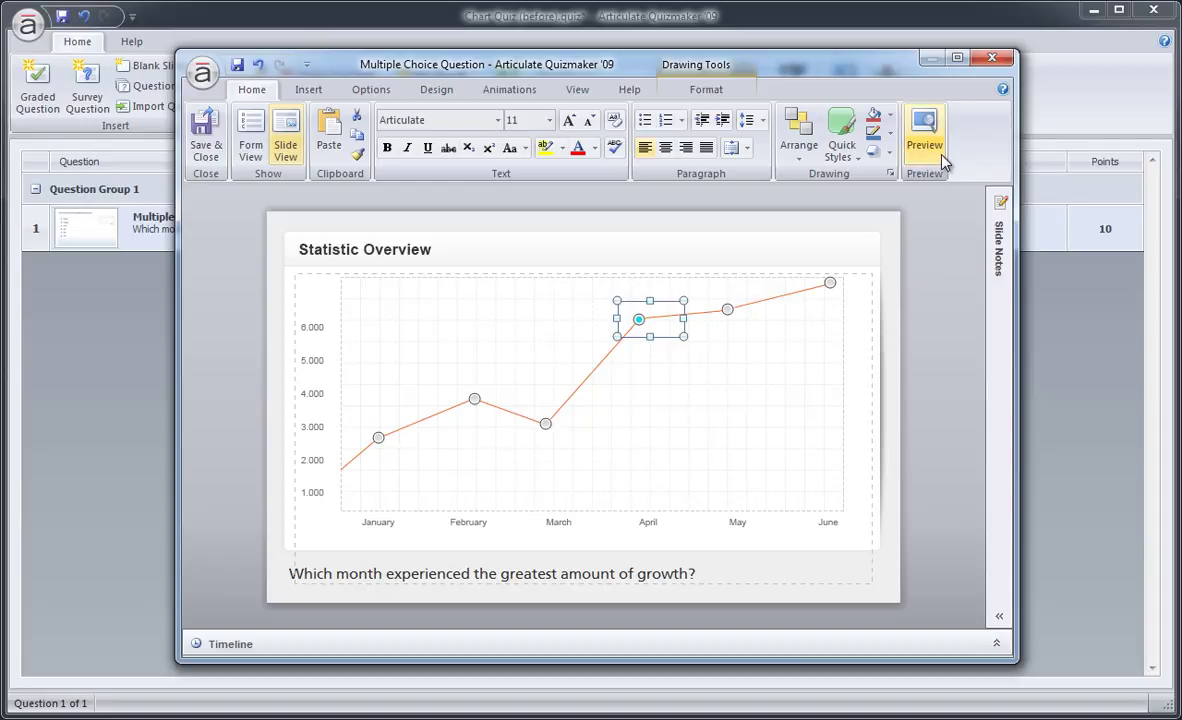
Preview the chart question, submit the March point as the answer, and close the preview.
{"action": "left_click", "coordinate": [924, 135]}
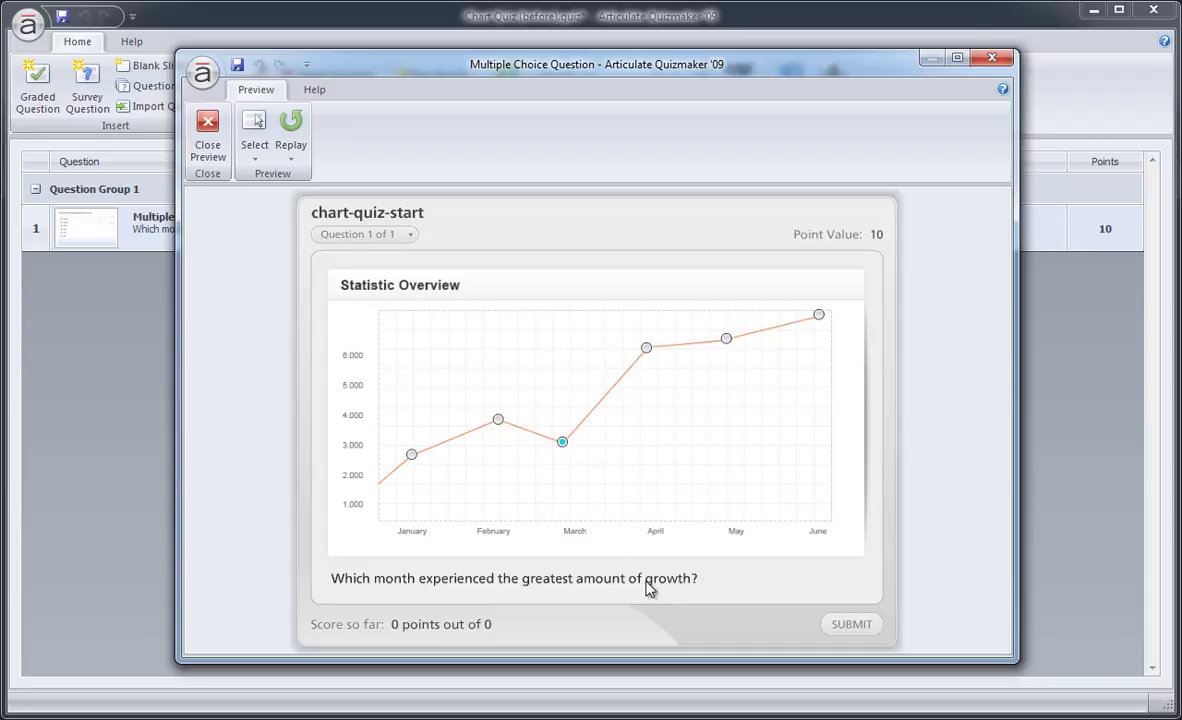
{"action": "left_click", "coordinate": [835, 630]}
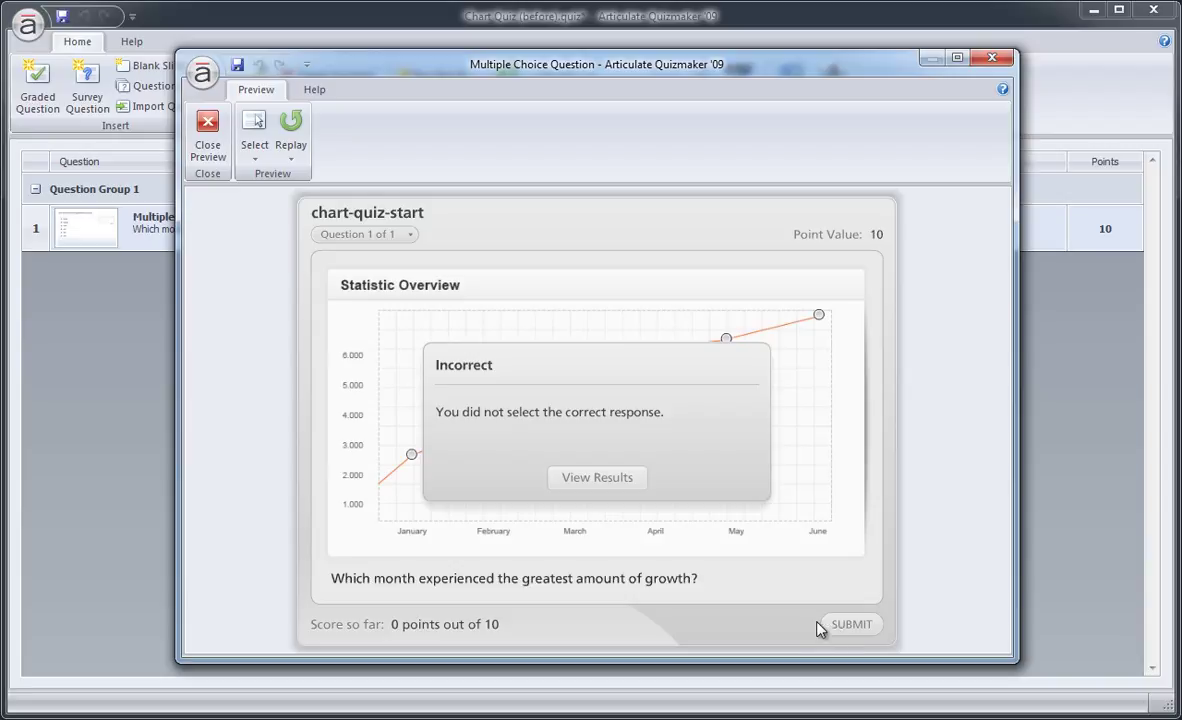
{"action": "left_click", "coordinate": [209, 133]}
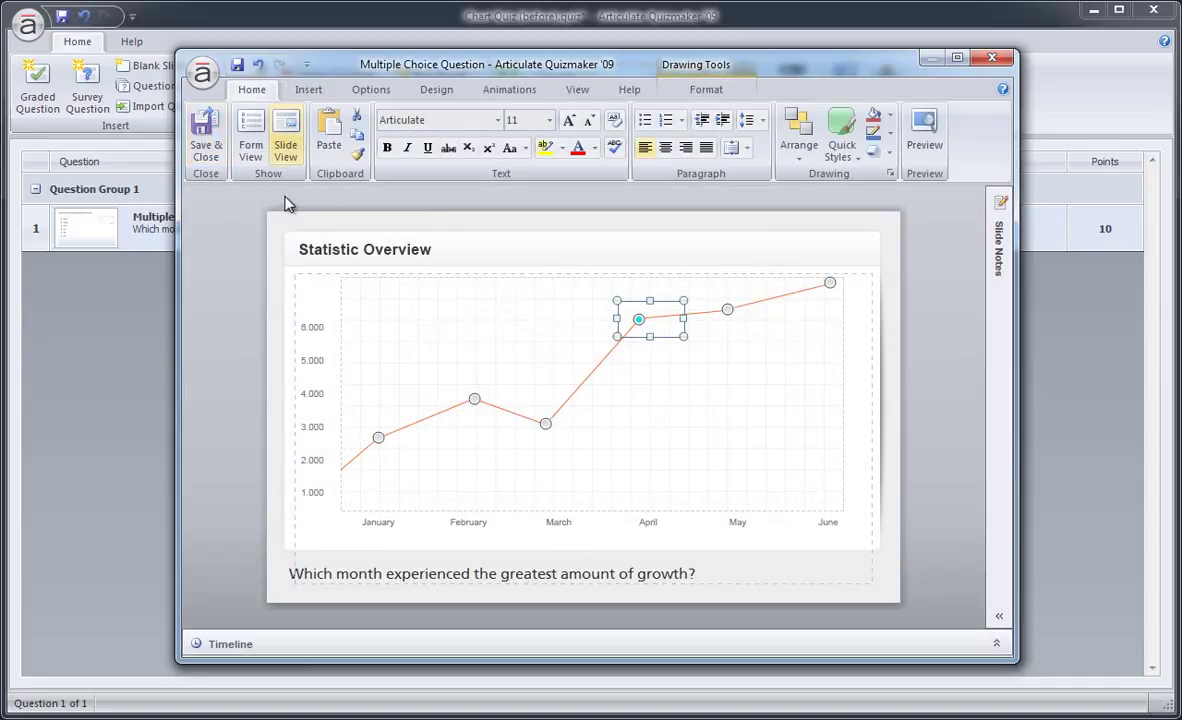
Create and save a new theme color set named CustomQuiz-Statistics with Accent 1 set to white.
{"action": "left_click", "coordinate": [425, 93]}
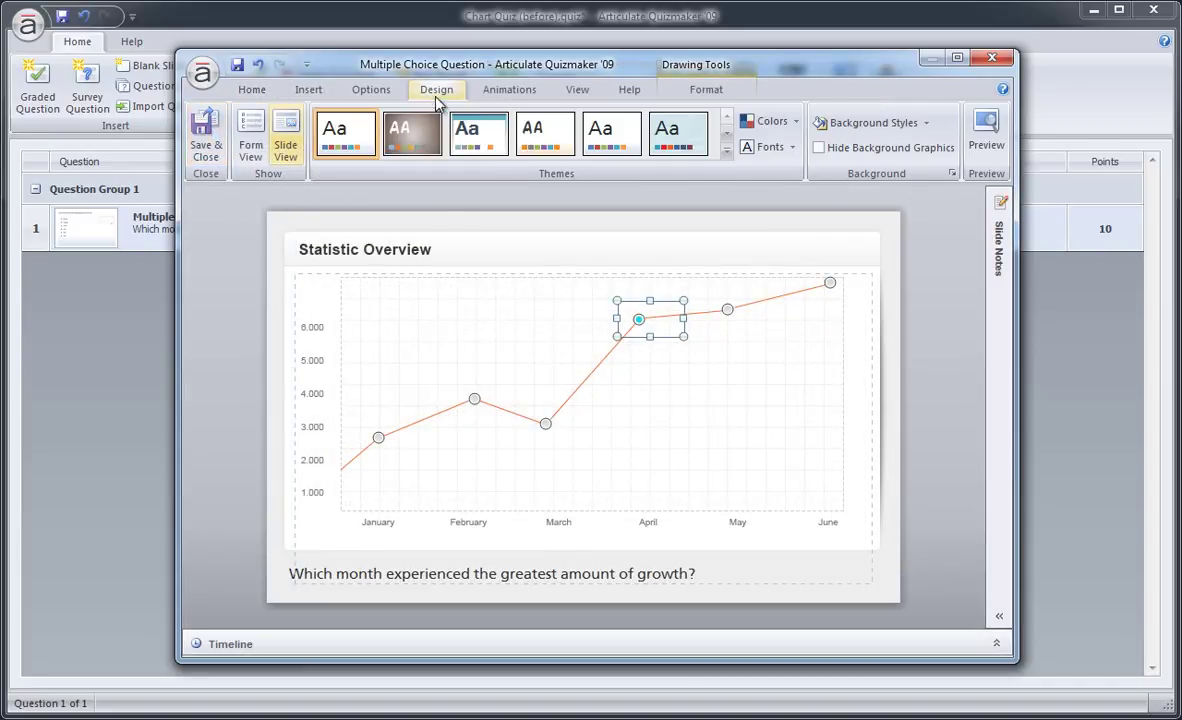
{"action": "left_click", "coordinate": [757, 124]}
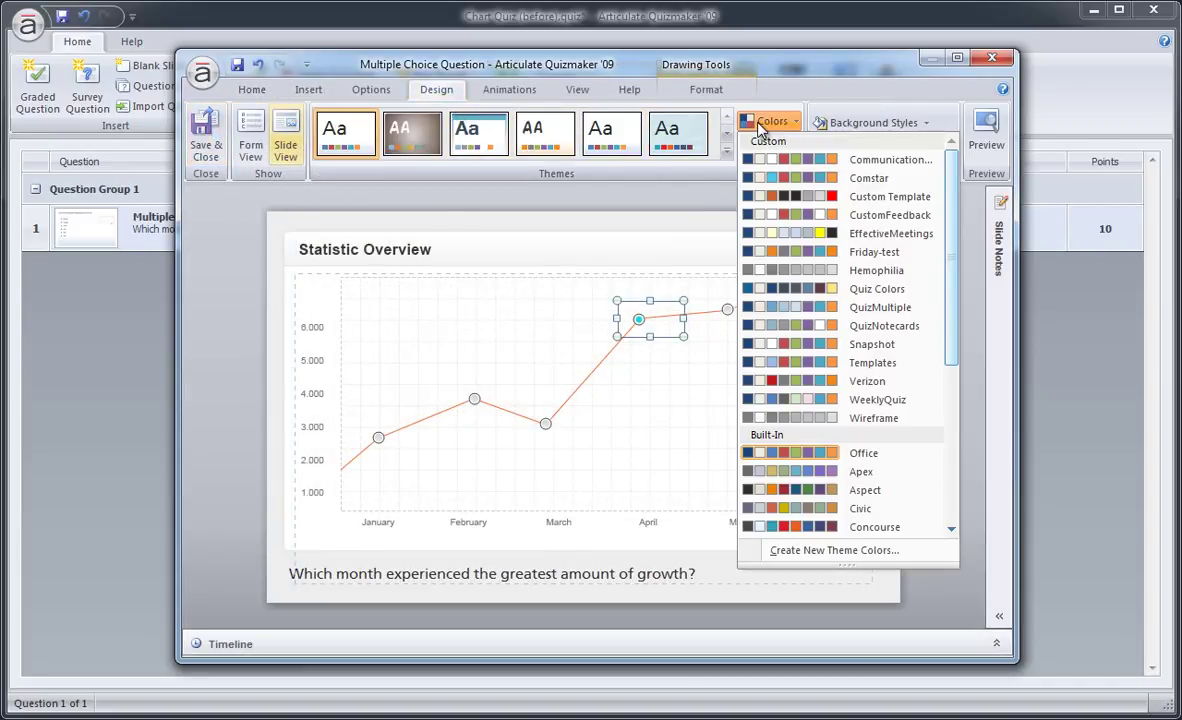
{"action": "left_click", "coordinate": [796, 551]}
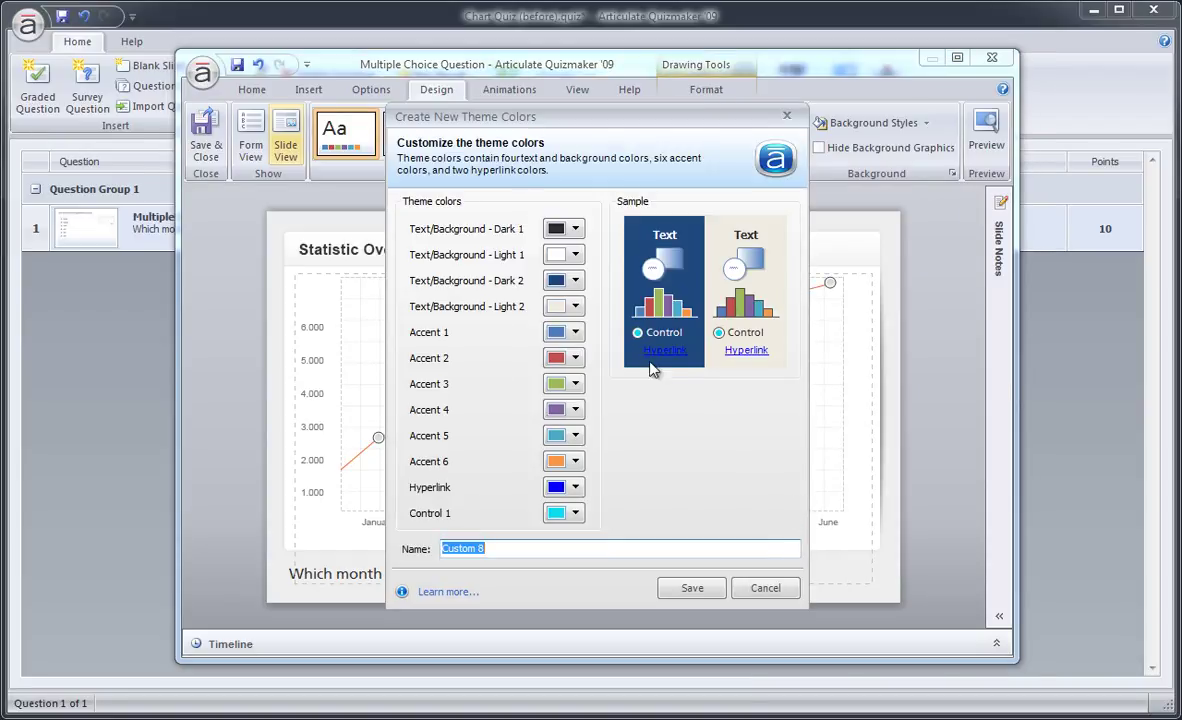
{"action": "left_click", "coordinate": [573, 332]}
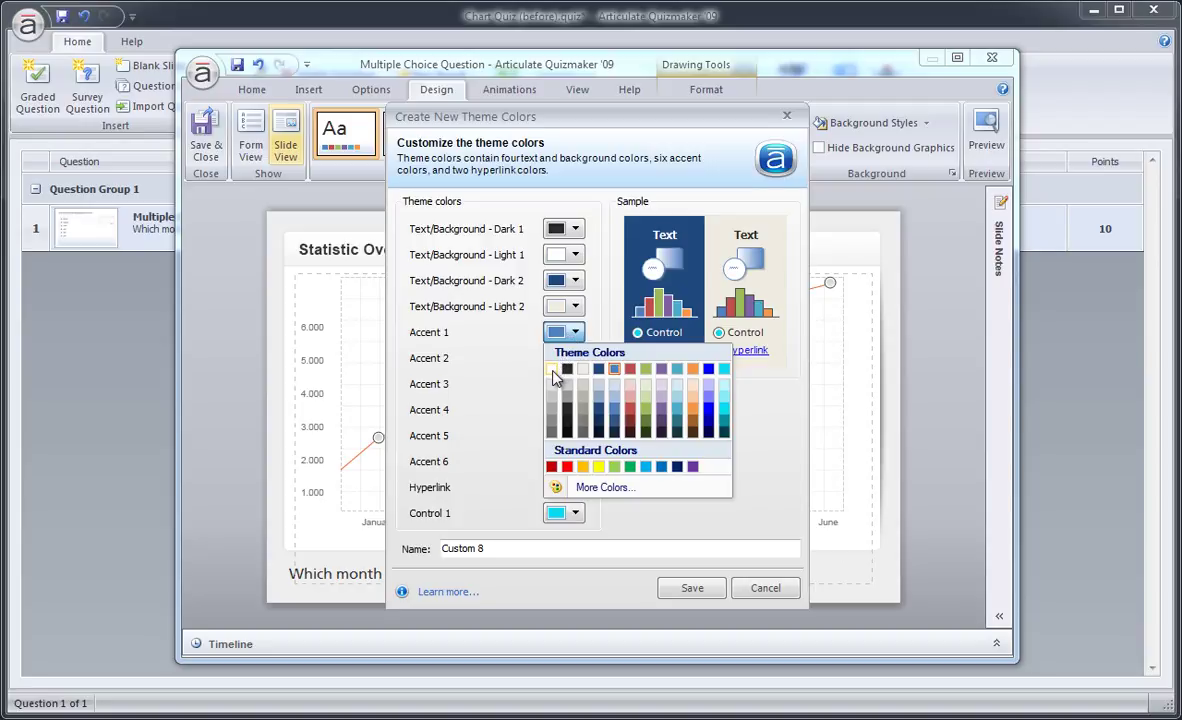
{"action": "left_click", "coordinate": [552, 369]}
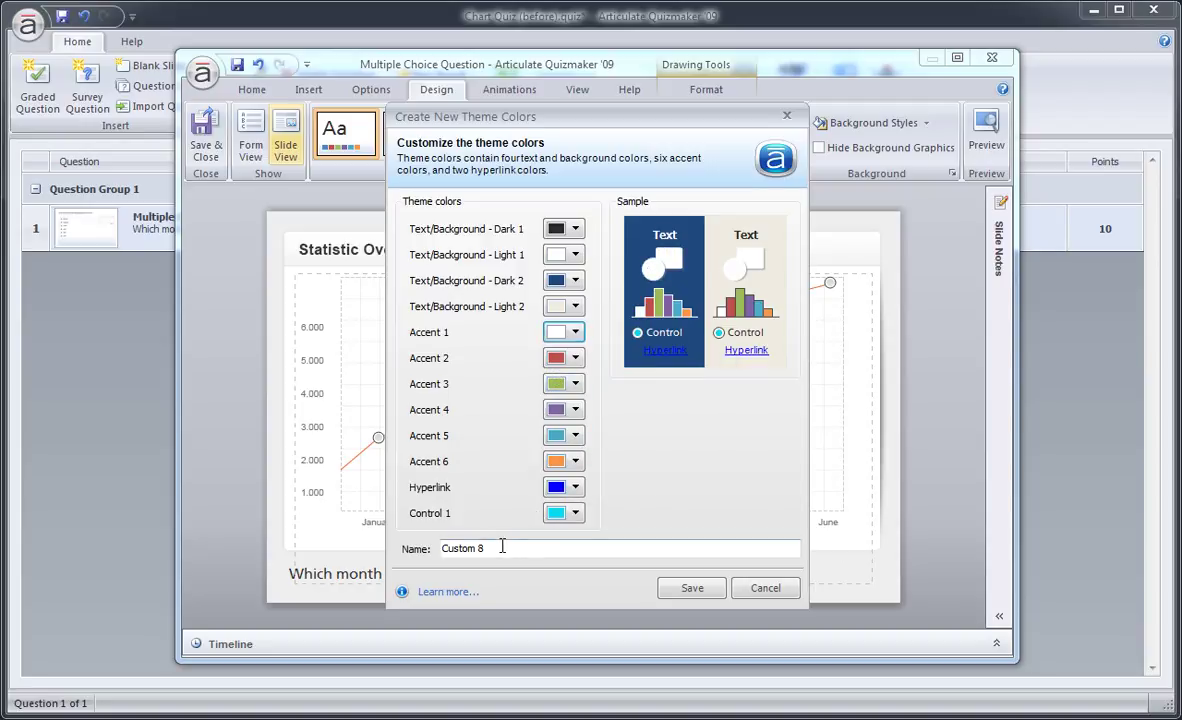
{"action": "left_click_drag", "start_coordinate": [502, 546], "coordinate": [420, 545]}
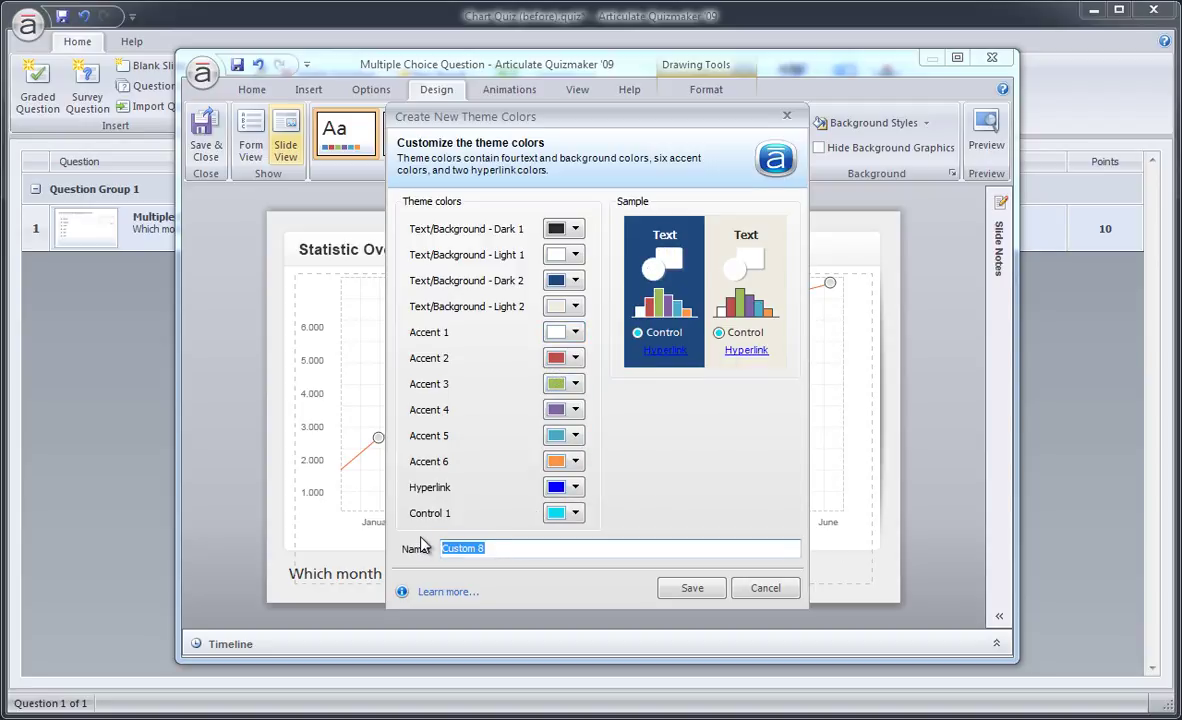
{"action": "type", "text": "CustomQuiz-Sta"}
{"action": "type", "text": "stics"}
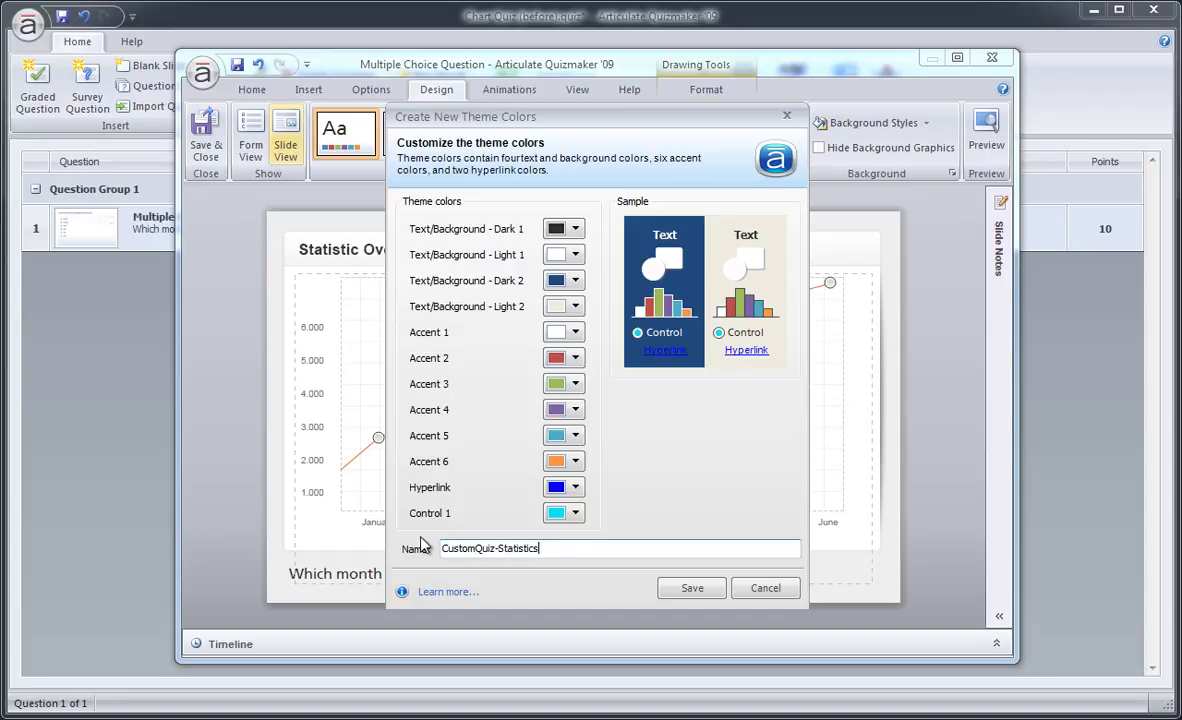
{"action": "left_click", "coordinate": [683, 592]}
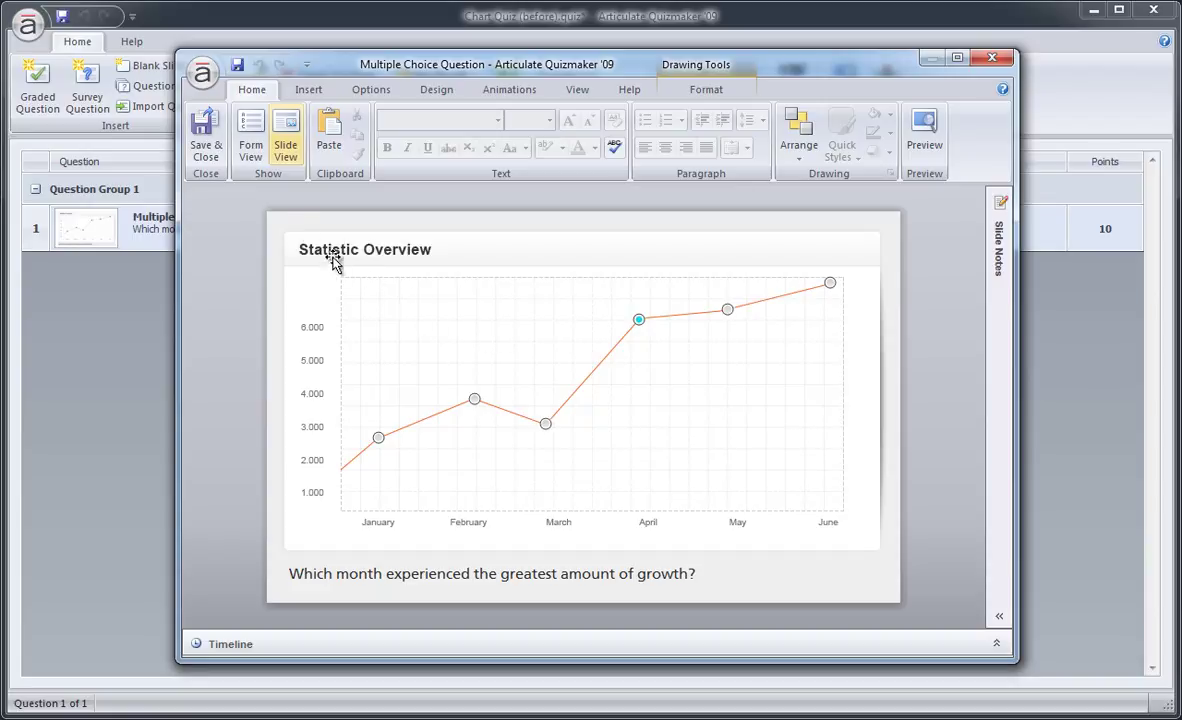
Set the question's feedback to None in its form view, then save and close the question.
{"action": "left_click", "coordinate": [252, 140]}
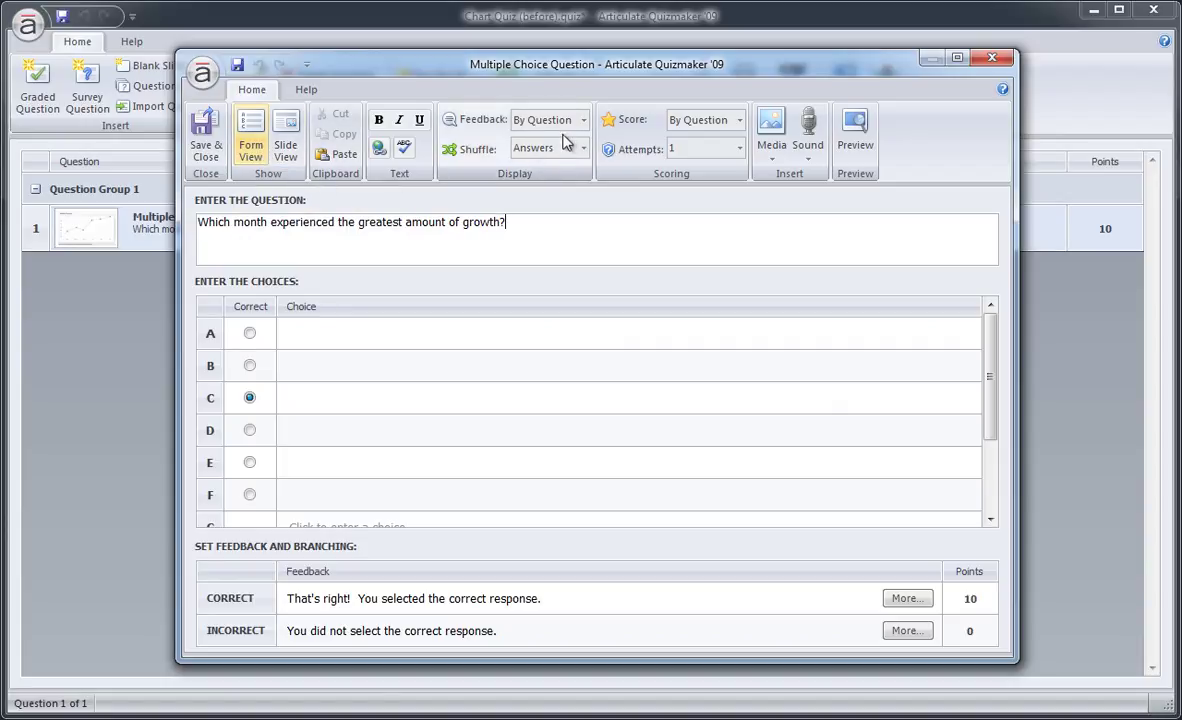
{"action": "left_click", "coordinate": [524, 117]}
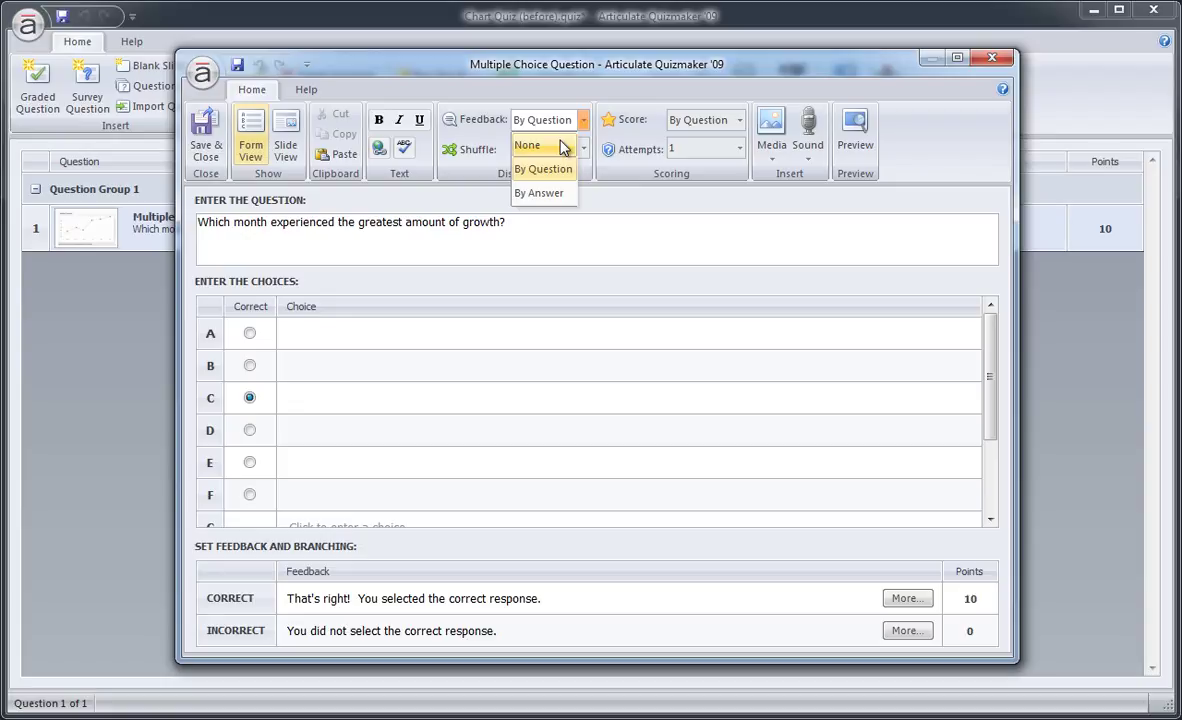
{"action": "left_click", "coordinate": [561, 146]}
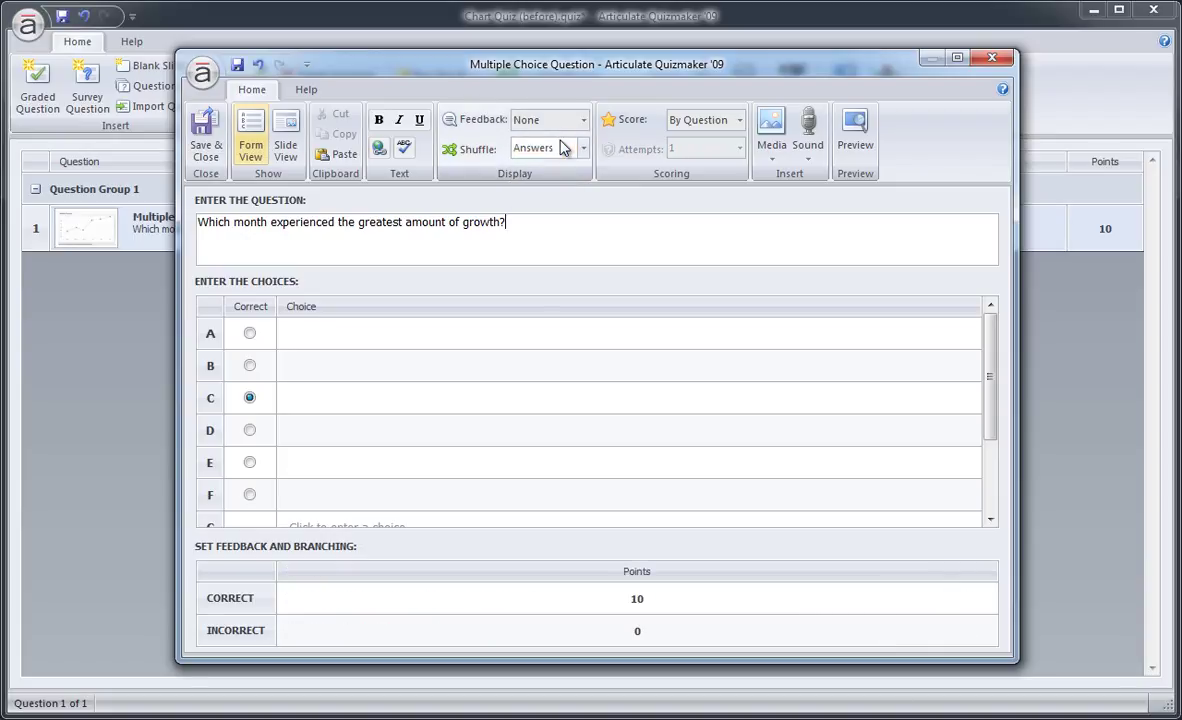
{"action": "left_click", "coordinate": [206, 135]}
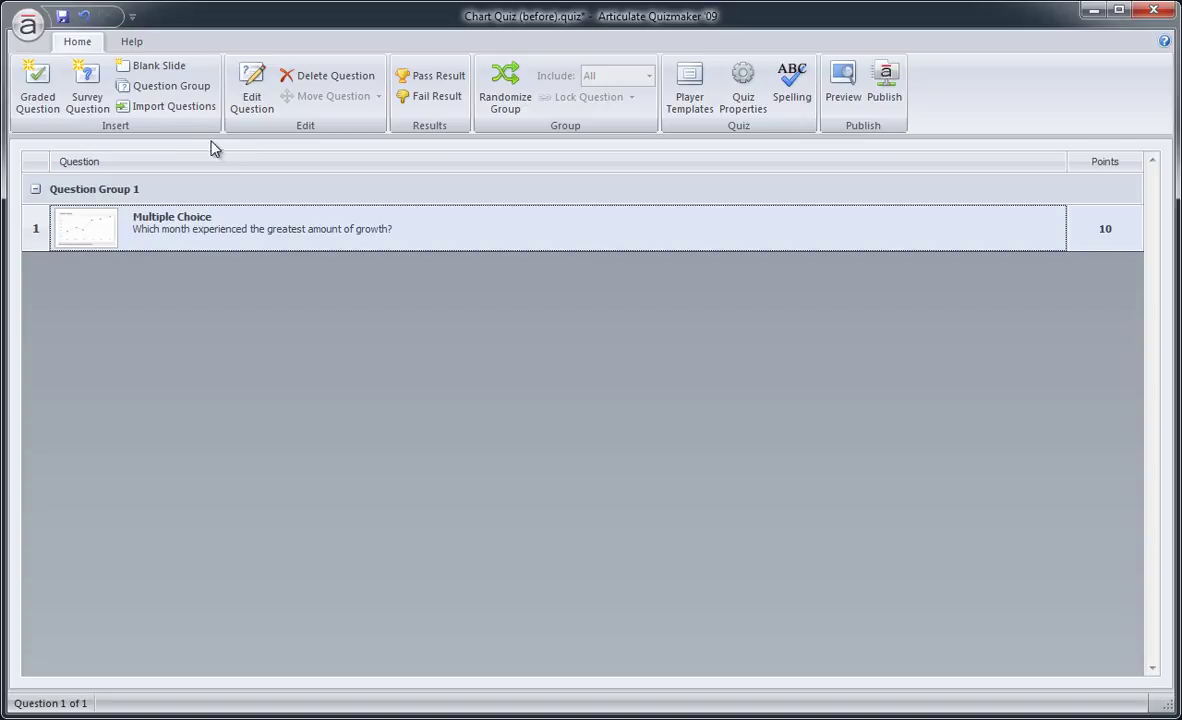
Add a blank slide to the quiz and delete the text placeholder below its title.
{"action": "left_click", "coordinate": [148, 67]}
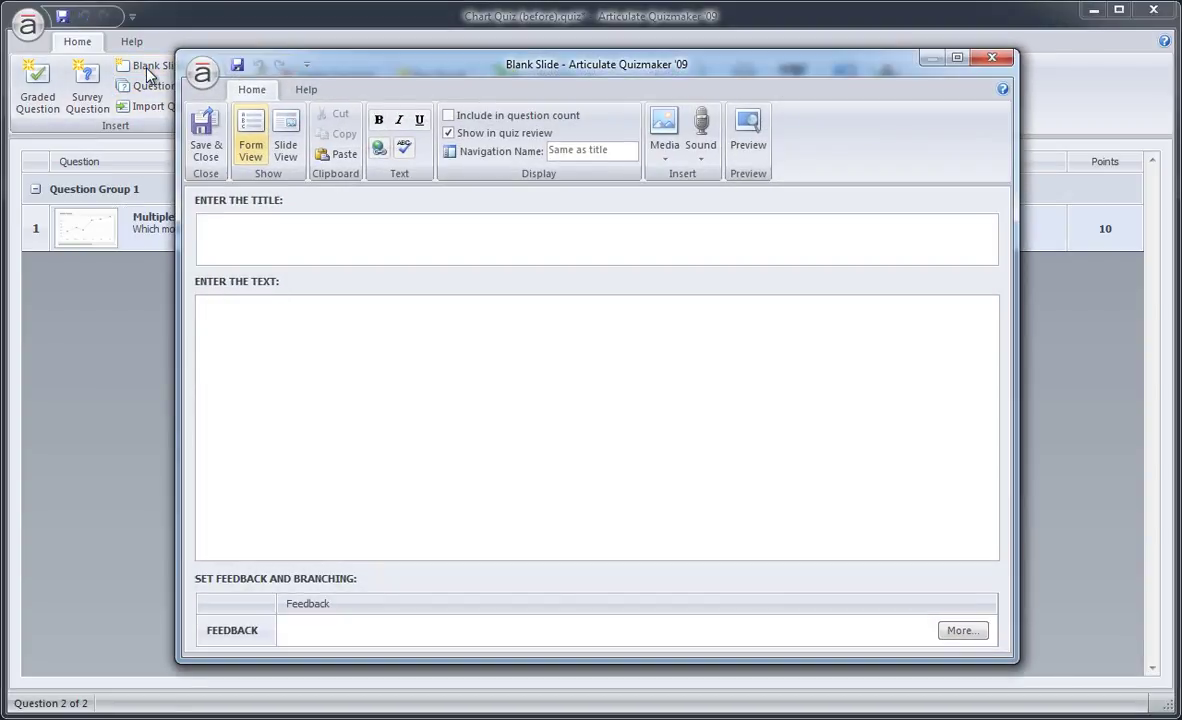
{"action": "left_click", "coordinate": [283, 130]}
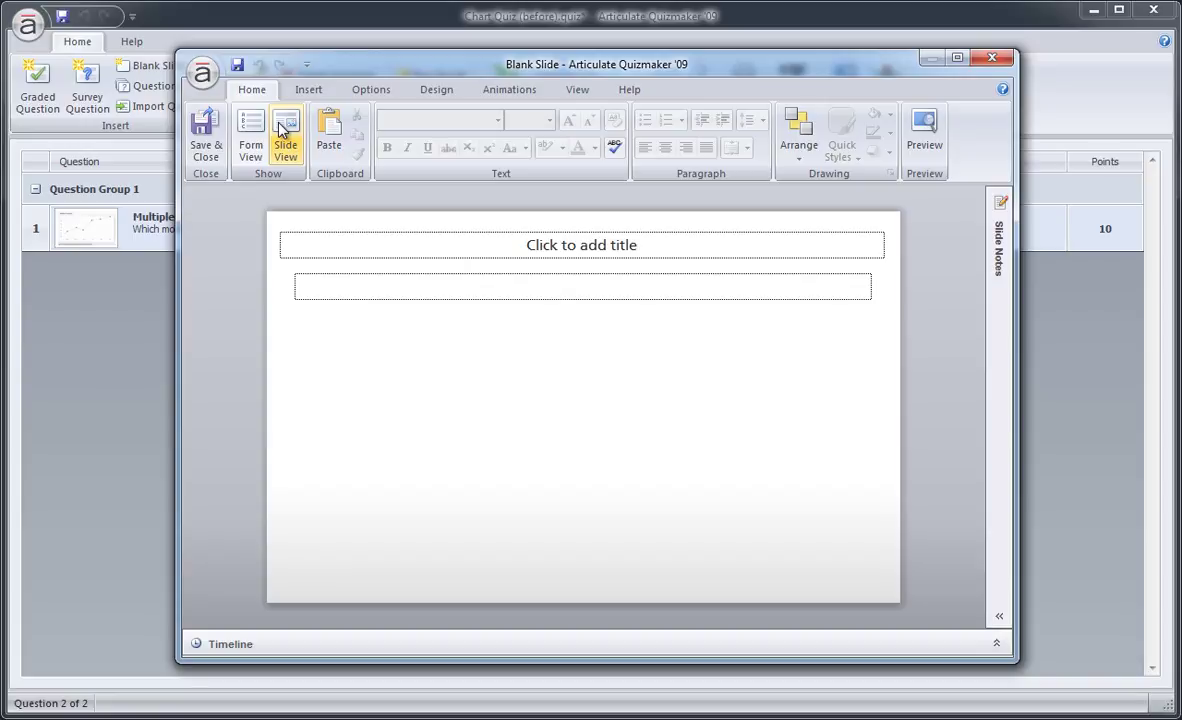
{"action": "left_click", "coordinate": [313, 304]}
{"action": "key", "text": "Delete"}
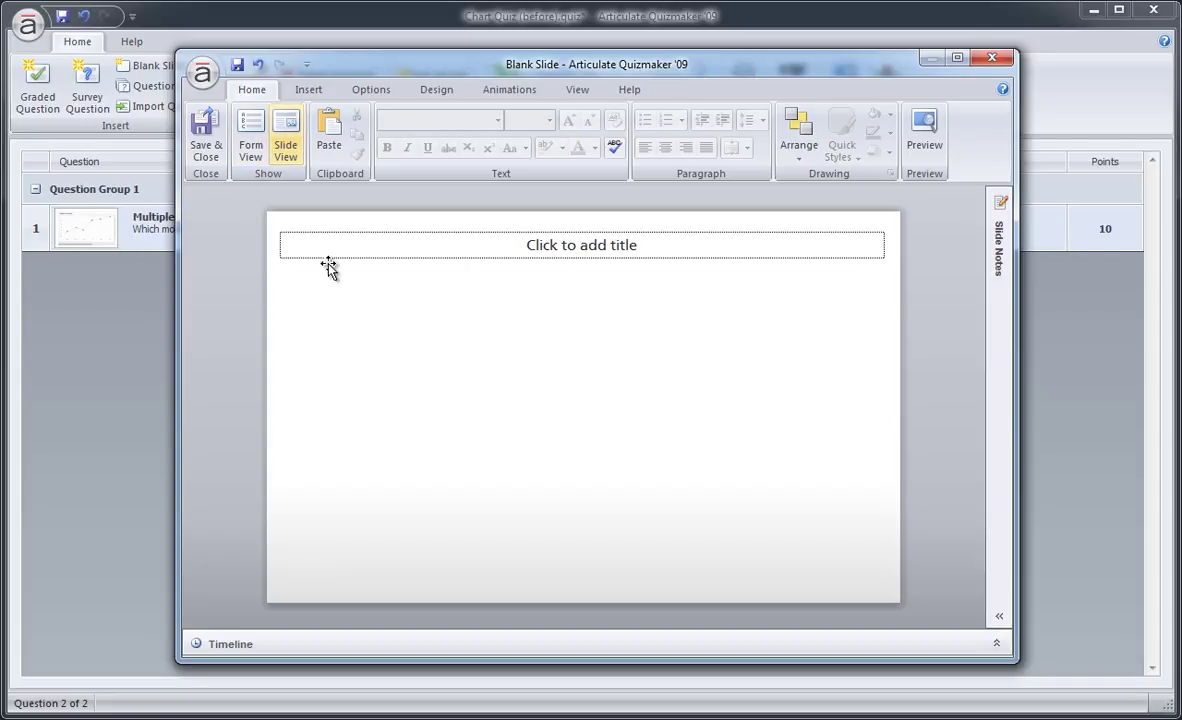
Insert the "chart feedback background" picture on the blank slide and send it to the back.
{"action": "left_click", "coordinate": [320, 89]}
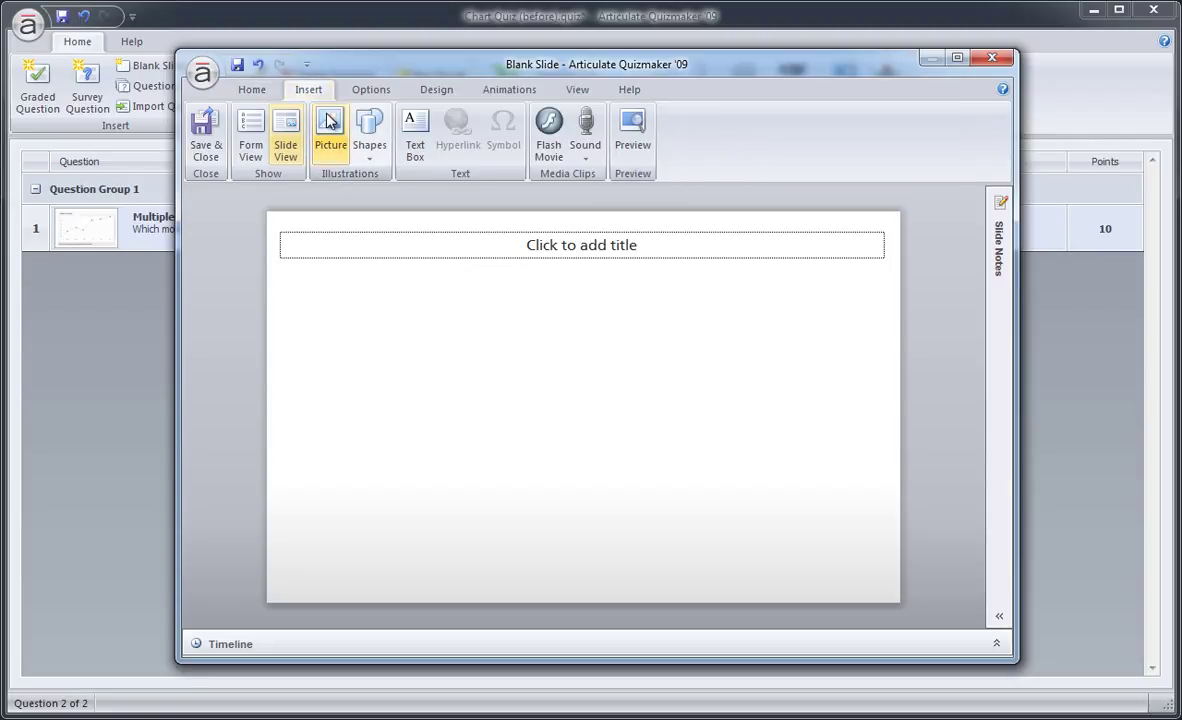
{"action": "left_click", "coordinate": [330, 120]}
{"action": "left_click", "coordinate": [395, 240]}
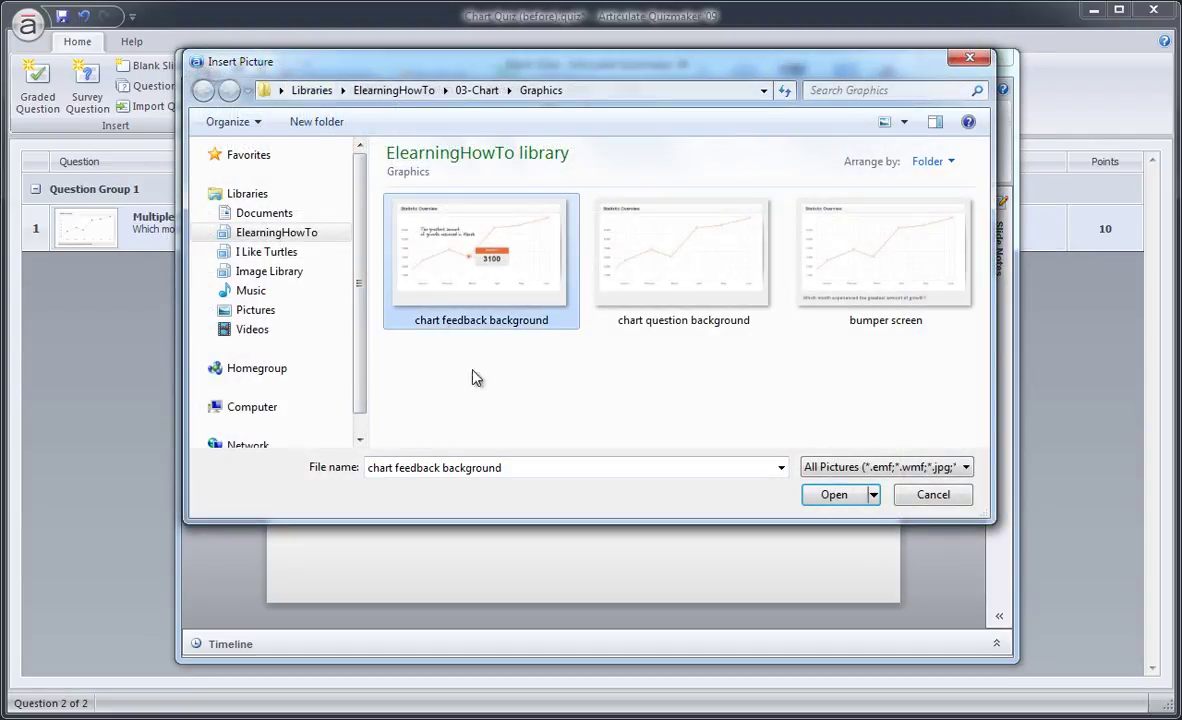
{"action": "left_click", "coordinate": [815, 495]}
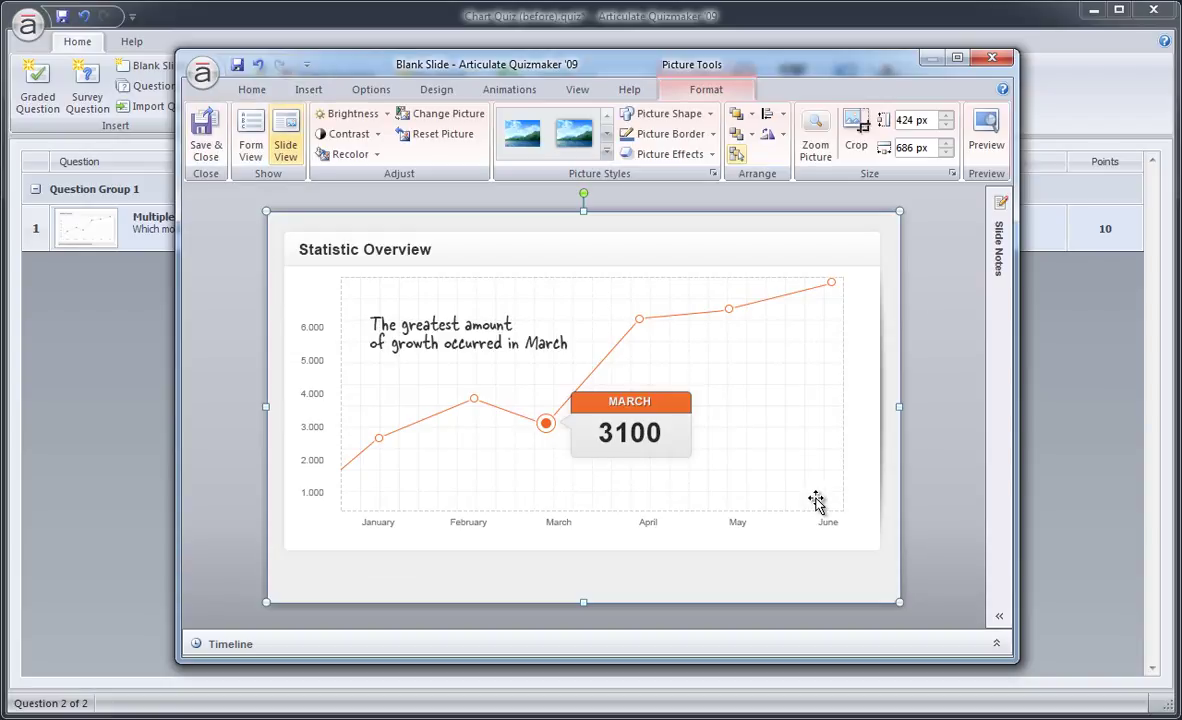
{"action": "right_click", "coordinate": [673, 424]}
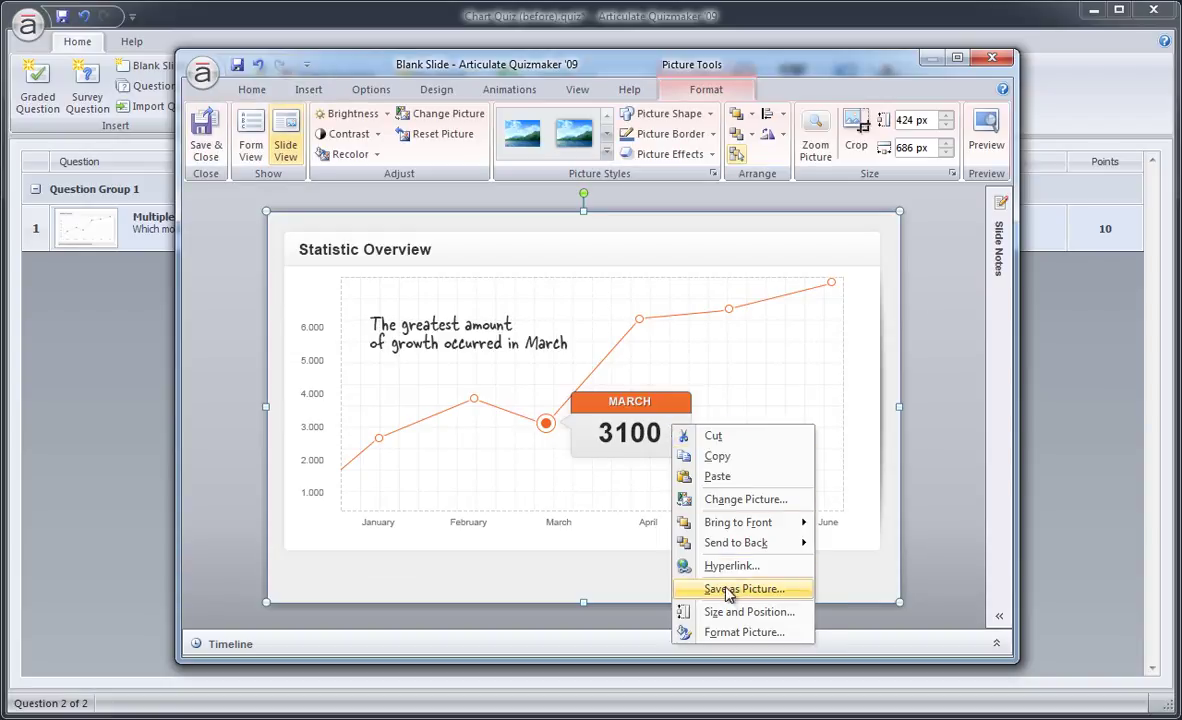
{"action": "mouse_move", "coordinate": [745, 545]}
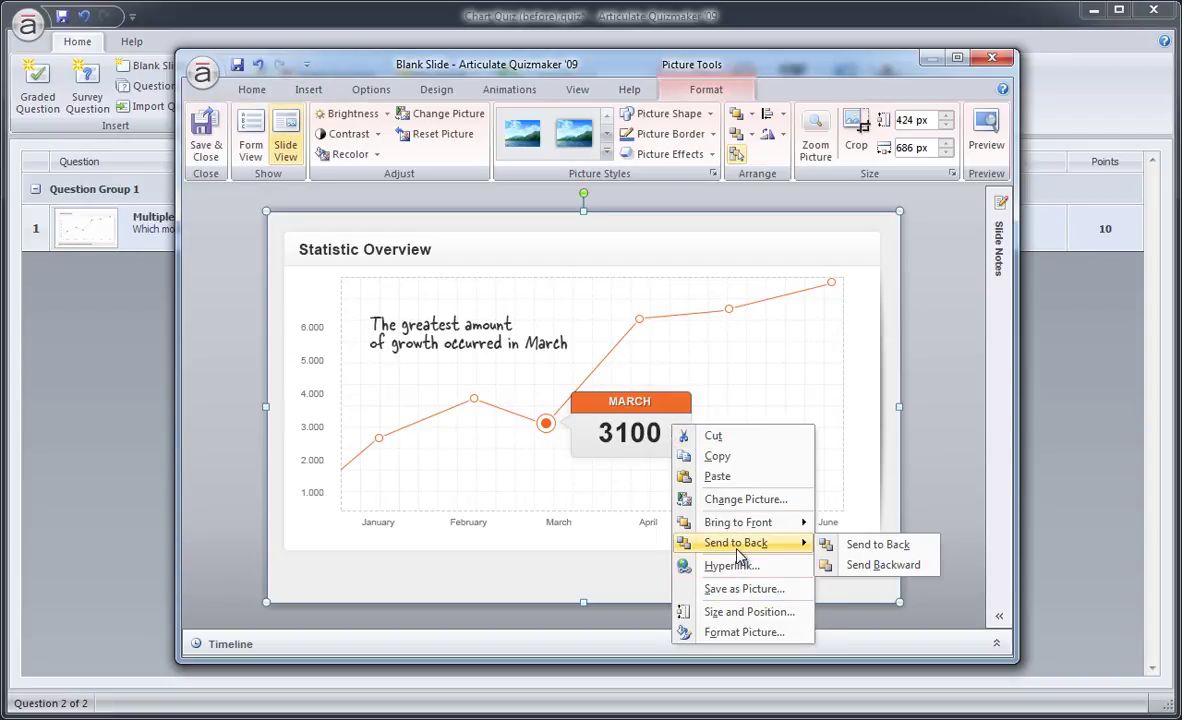
{"action": "left_click", "coordinate": [838, 546]}
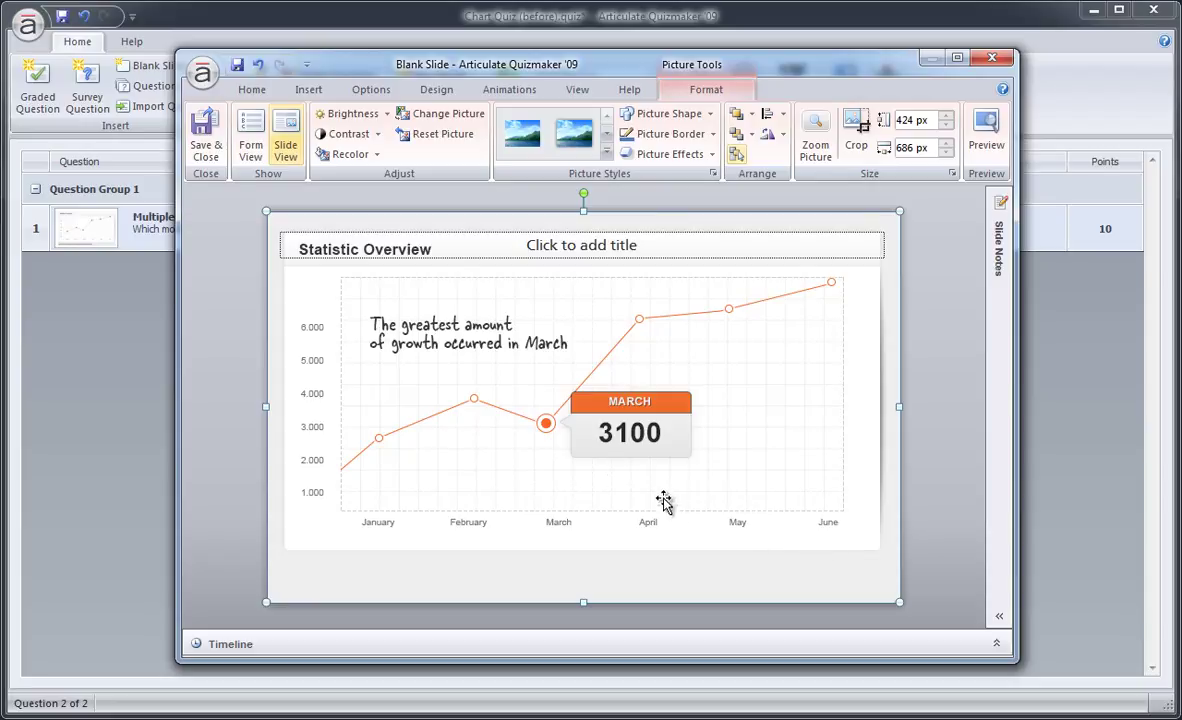
Move the title placeholder below the chart and enter the left-aligned title "Feedback: Correct".
{"action": "left_click", "coordinate": [491, 233]}
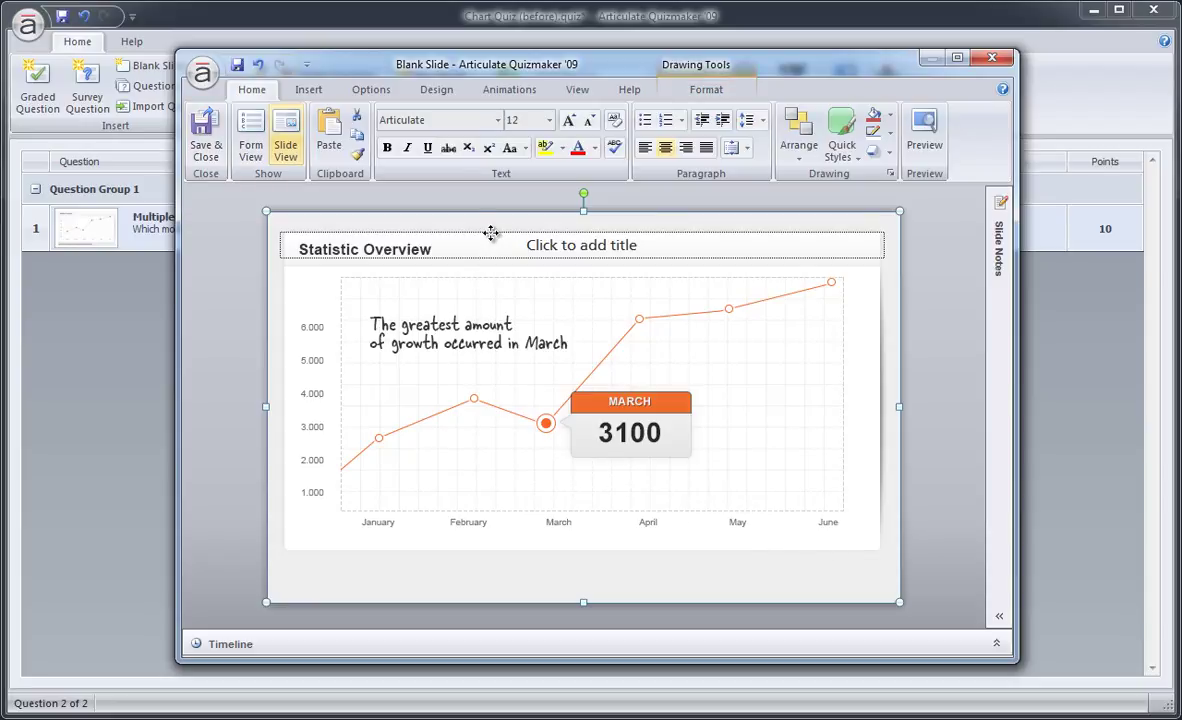
{"action": "mouse_move", "coordinate": [491, 233]}
{"action": "left_mouse_down"}
{"action": "mouse_move", "coordinate": [517, 240]}
{"action": "mouse_move", "coordinate": [488, 546]}
{"action": "mouse_move", "coordinate": [497, 572]}
{"action": "left_mouse_up"}
{"action": "left_click", "coordinate": [533, 575]}
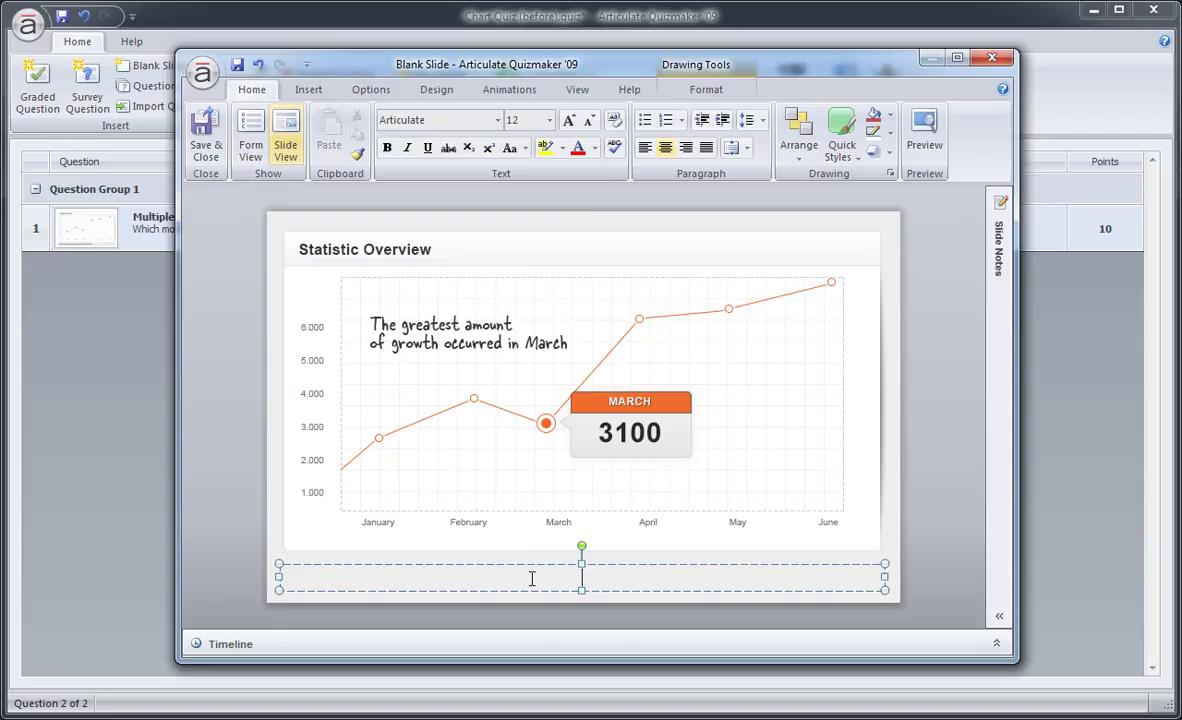
{"action": "type", "text": "Feedback: Correct"}
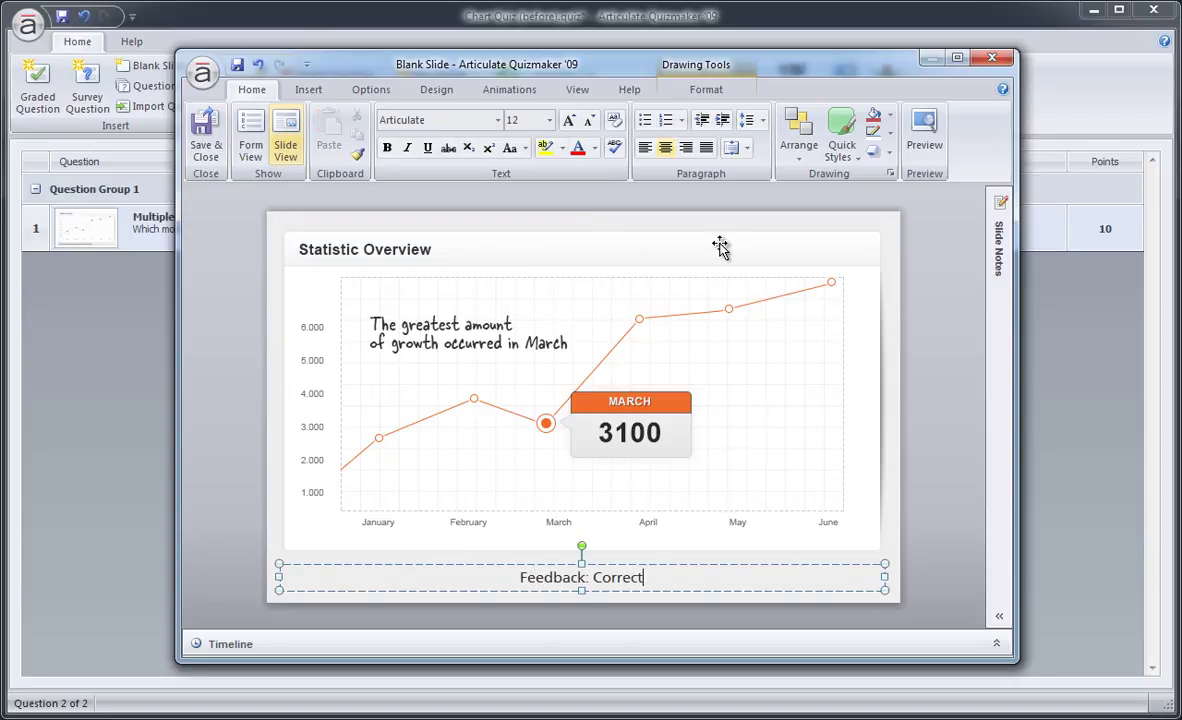
{"action": "left_click", "coordinate": [645, 147]}
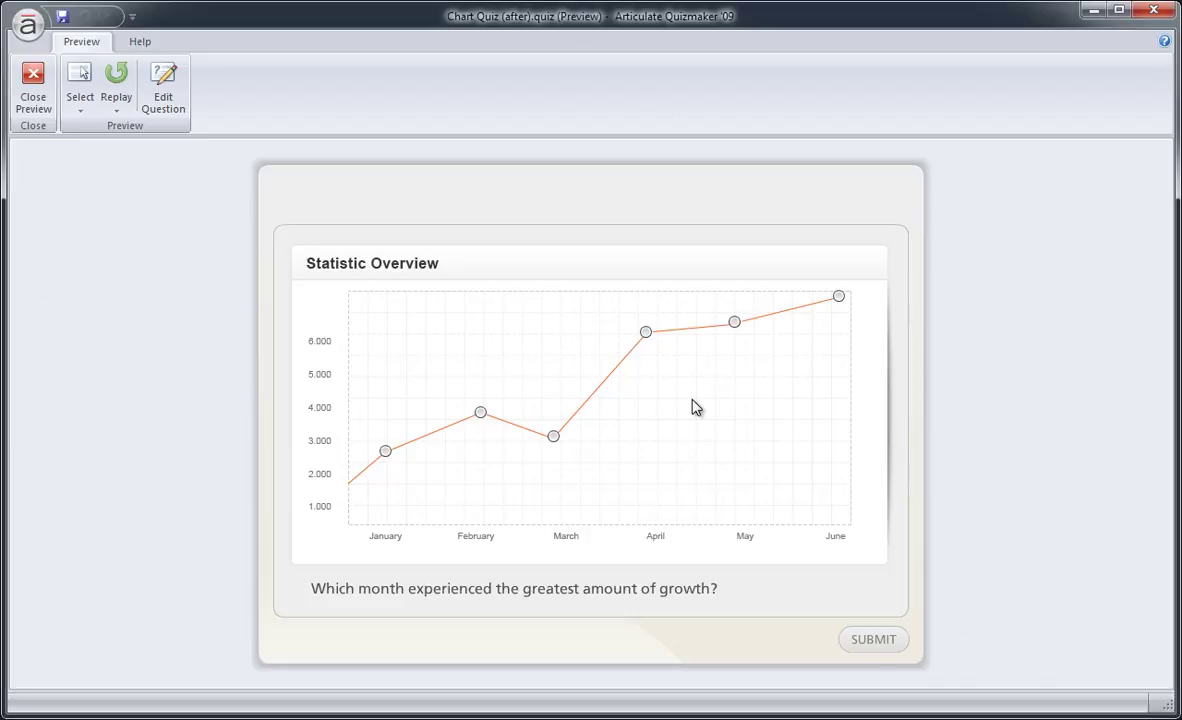
Test the May, April and March points in the finished quiz's preview and submit March as the answer.
{"action": "left_click", "coordinate": [737, 327]}
{"action": "left_click", "coordinate": [646, 335]}
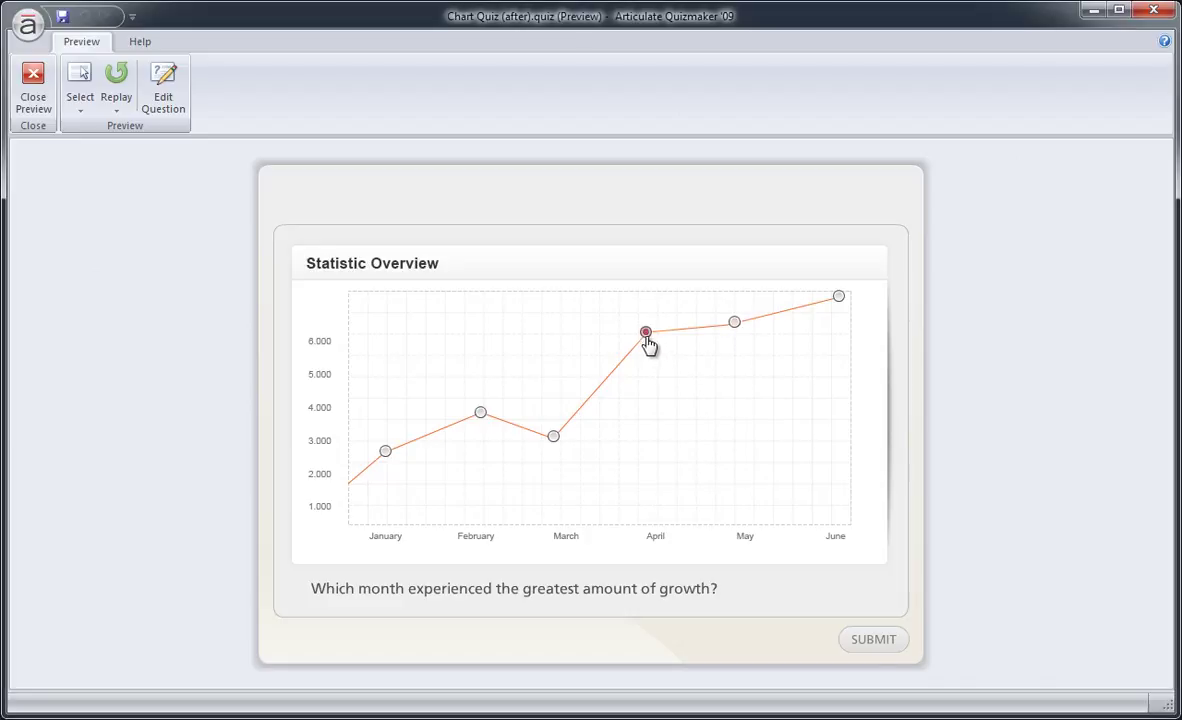
{"action": "left_click", "coordinate": [557, 450]}
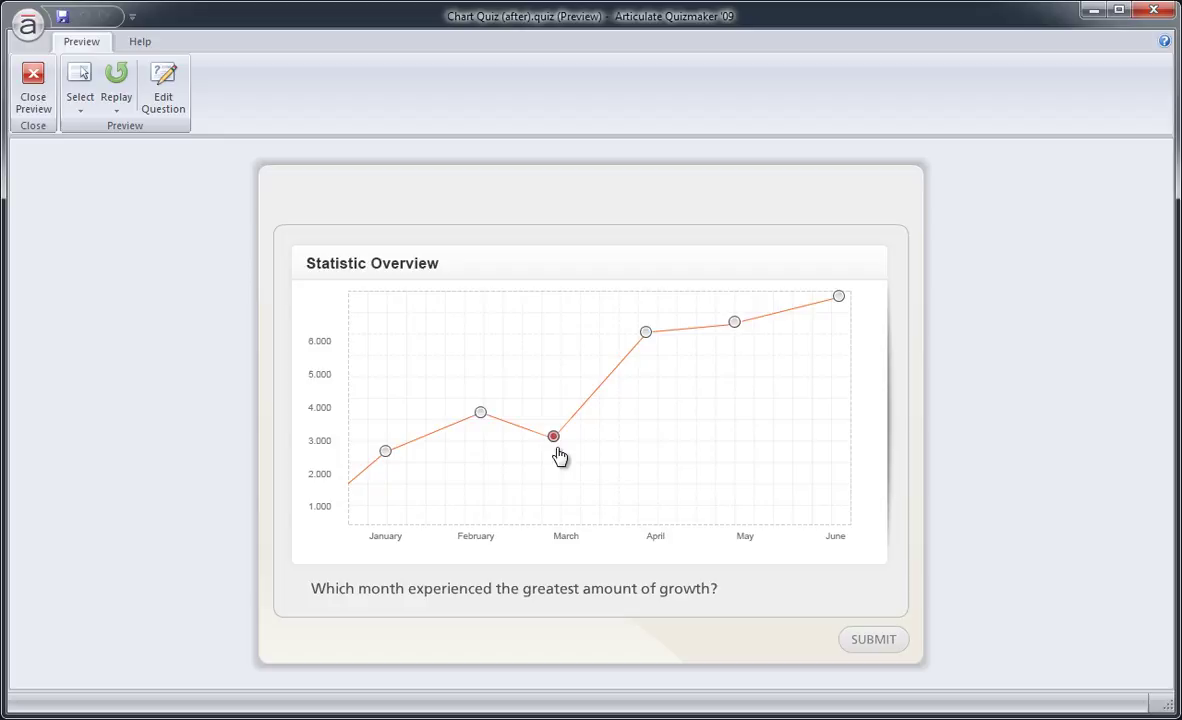
{"action": "left_click", "coordinate": [872, 640]}
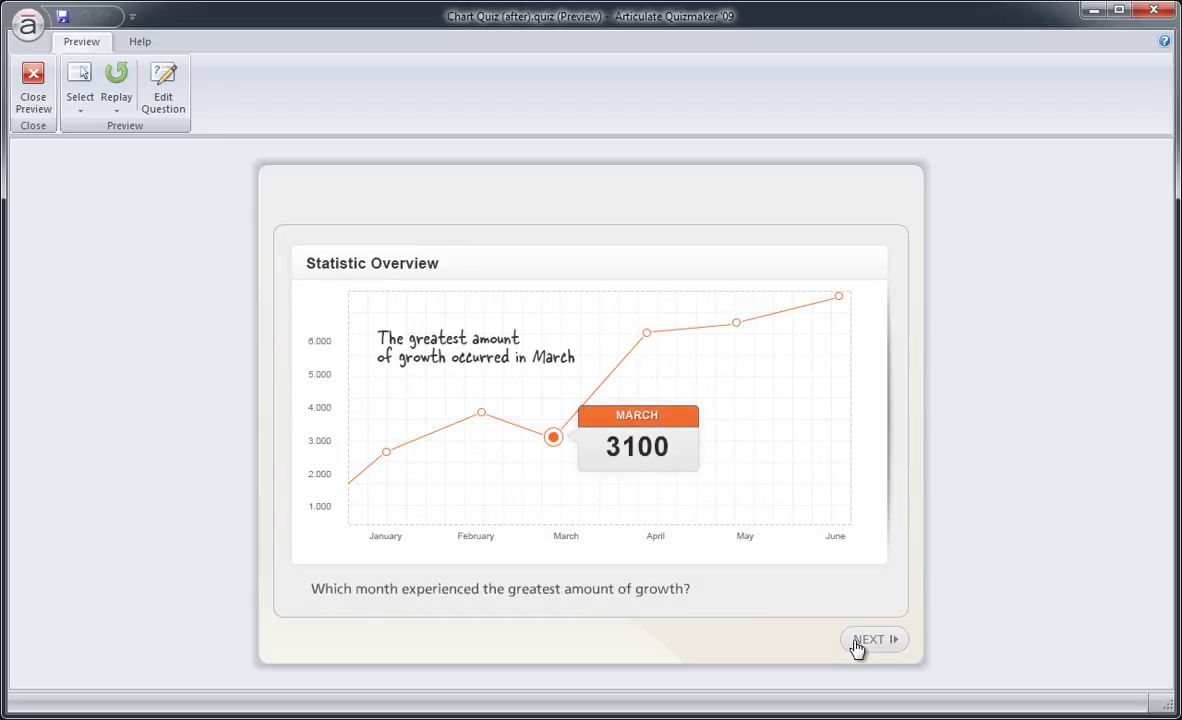